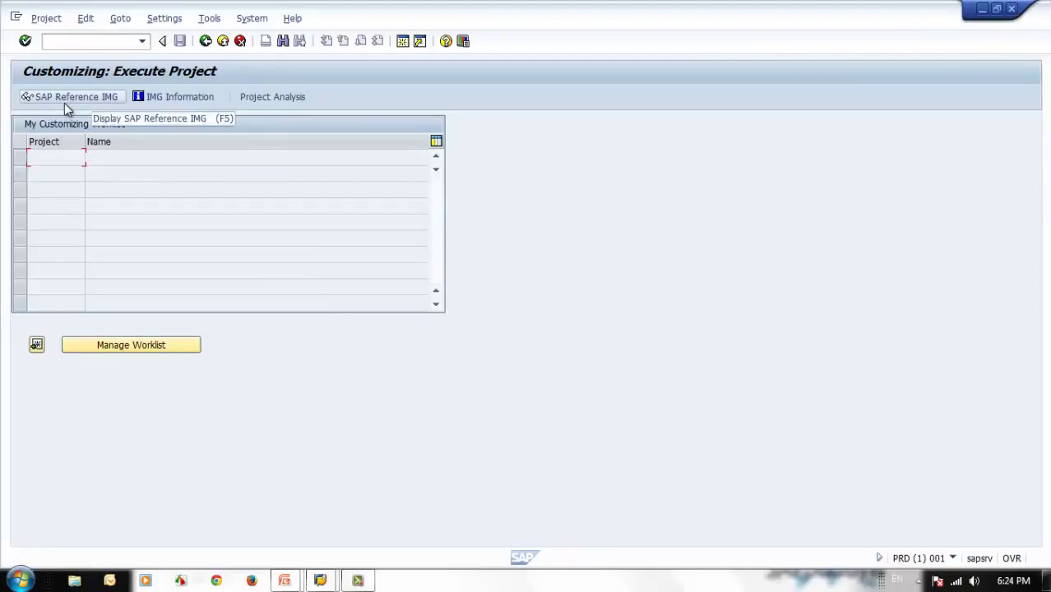
- In the SAP Reference IMG, run GRC > Access Control > User Provisioning > Maintain Settings for HR Trigger
click(62, 97)
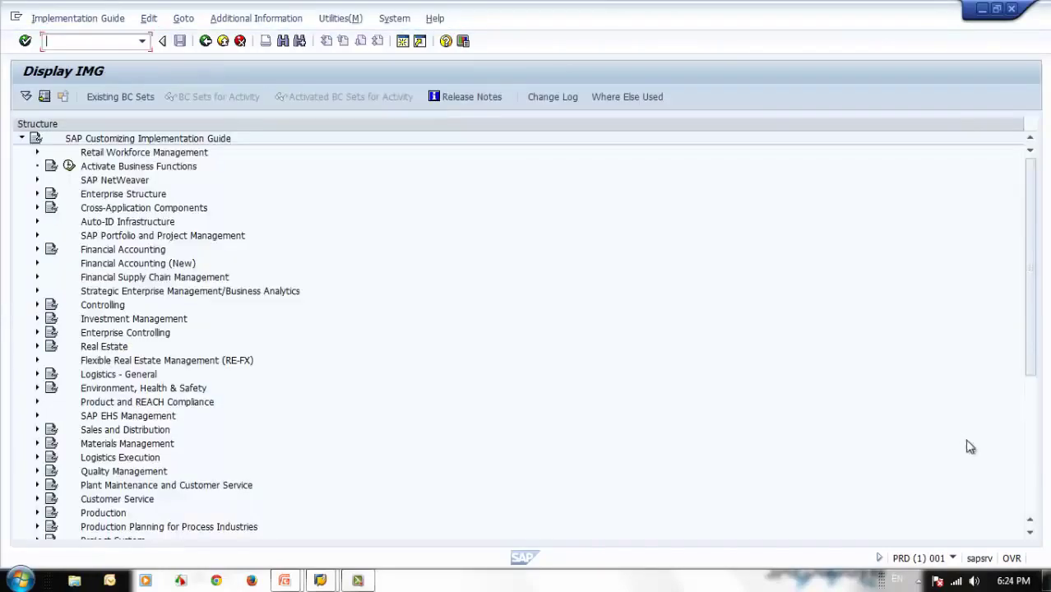
click(1029, 463)
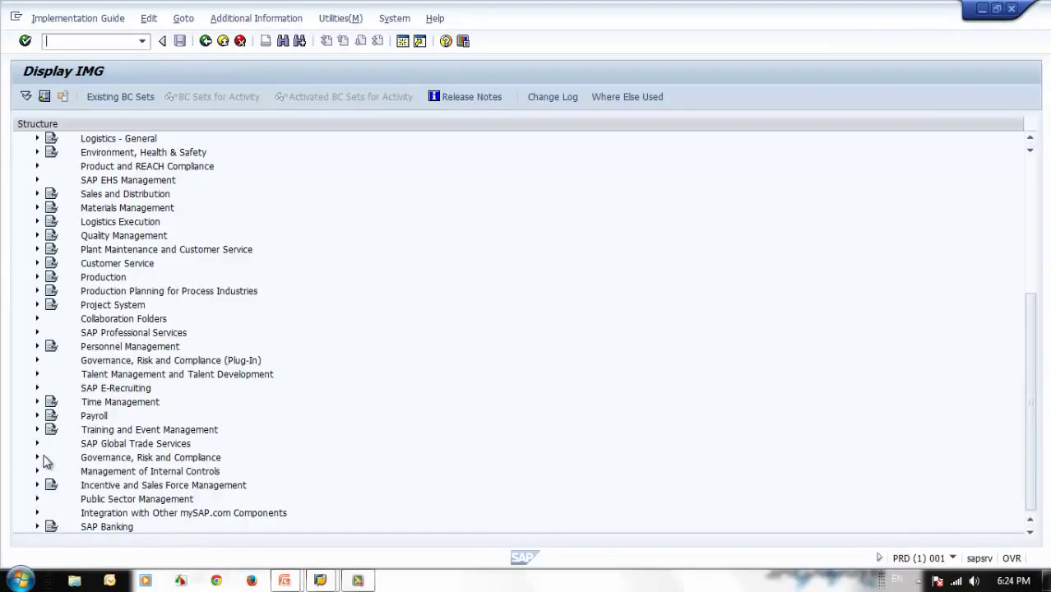
click(37, 457)
click(1034, 490)
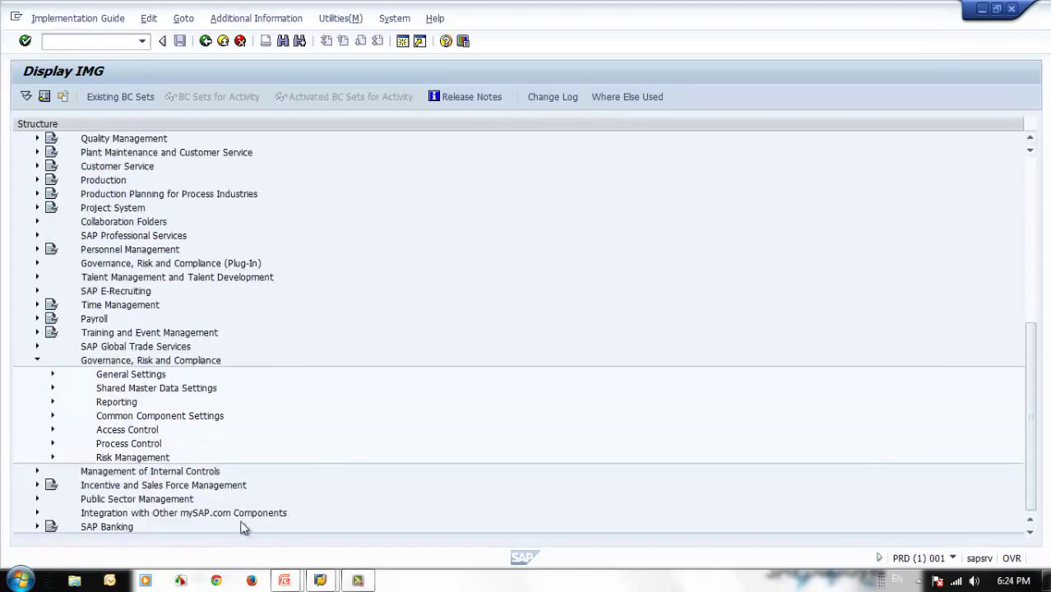
click(53, 430)
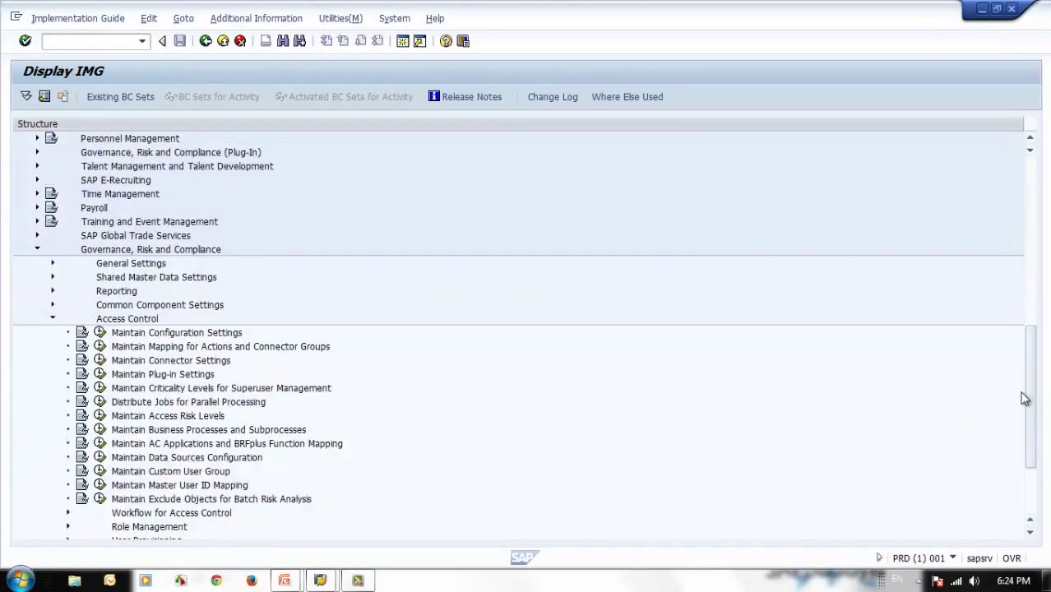
scroll(1033, 390, down, 3)
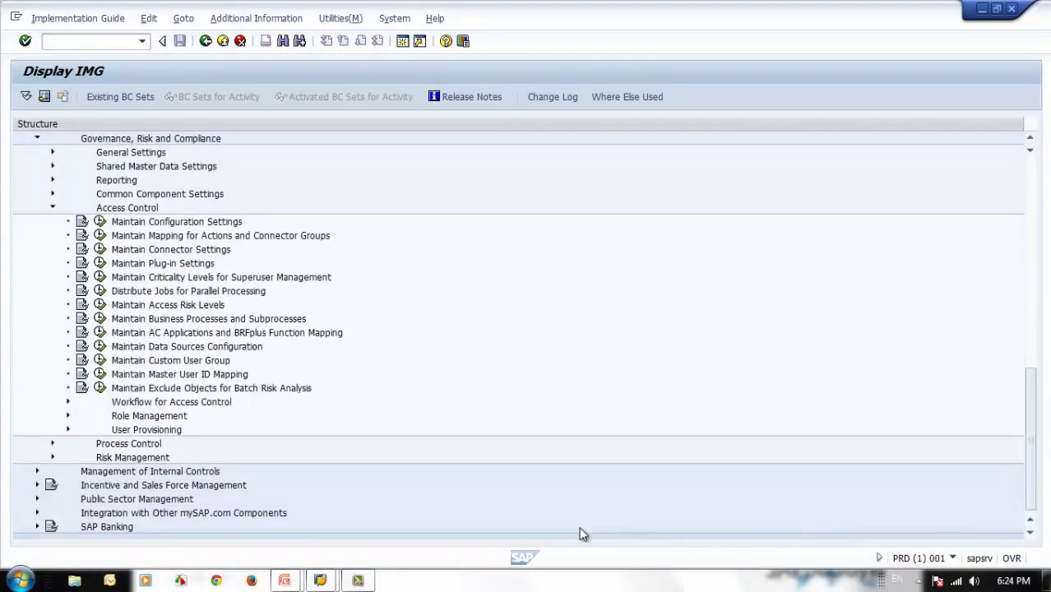
click(67, 429)
scroll(499, 435, down, 2)
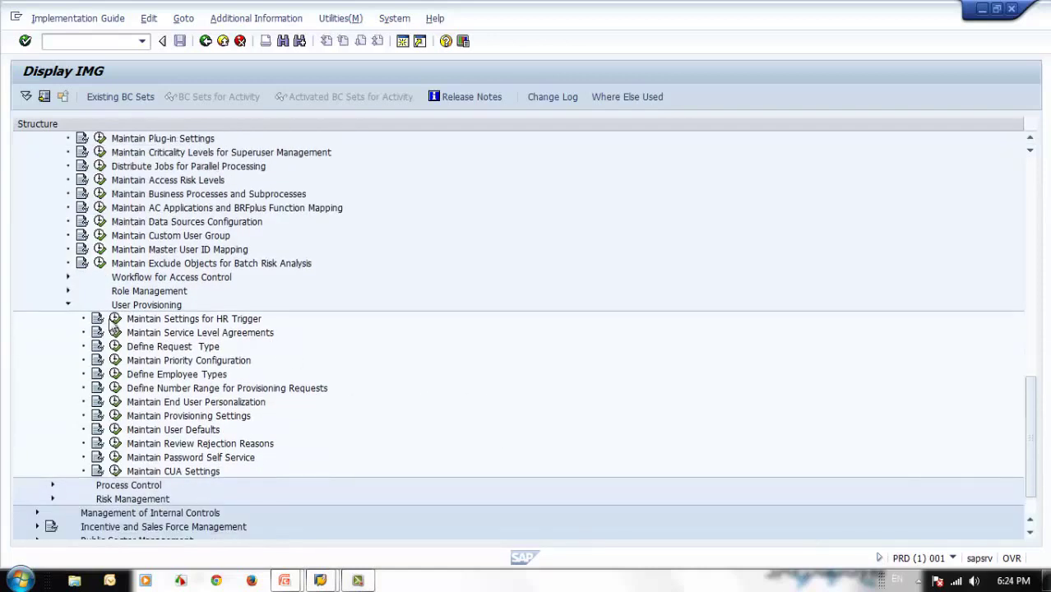
click(115, 320)
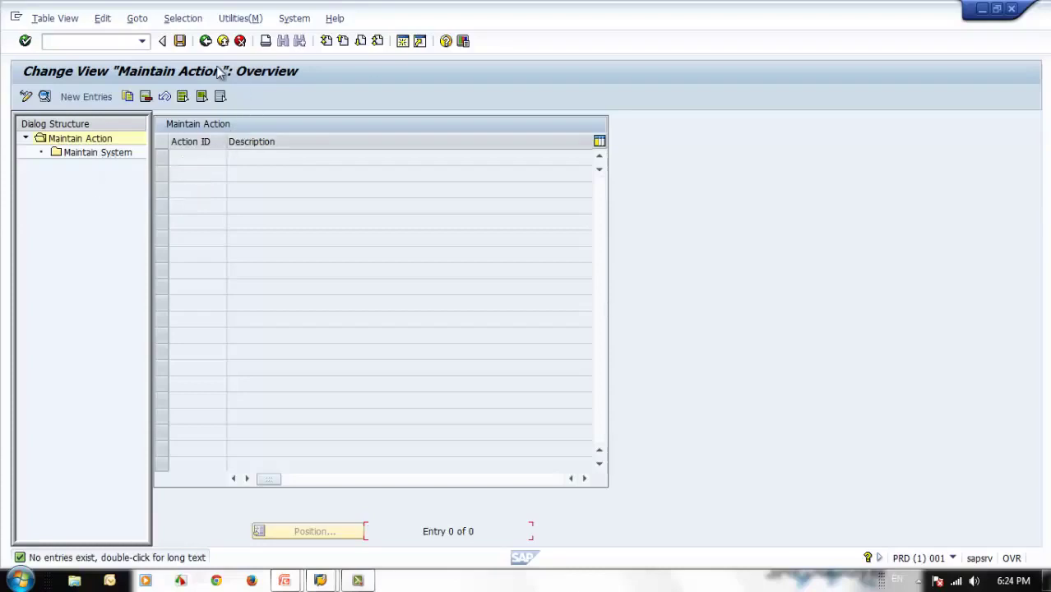
- View the empty Service Level Agreements, then open Define Request Type with its 20 request types
click(206, 40)
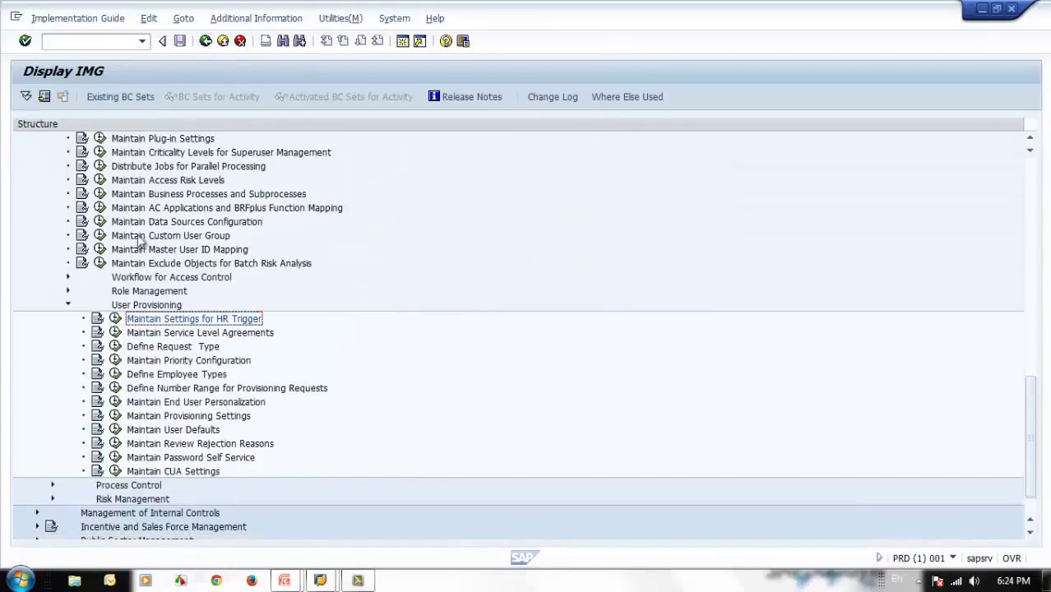
click(115, 333)
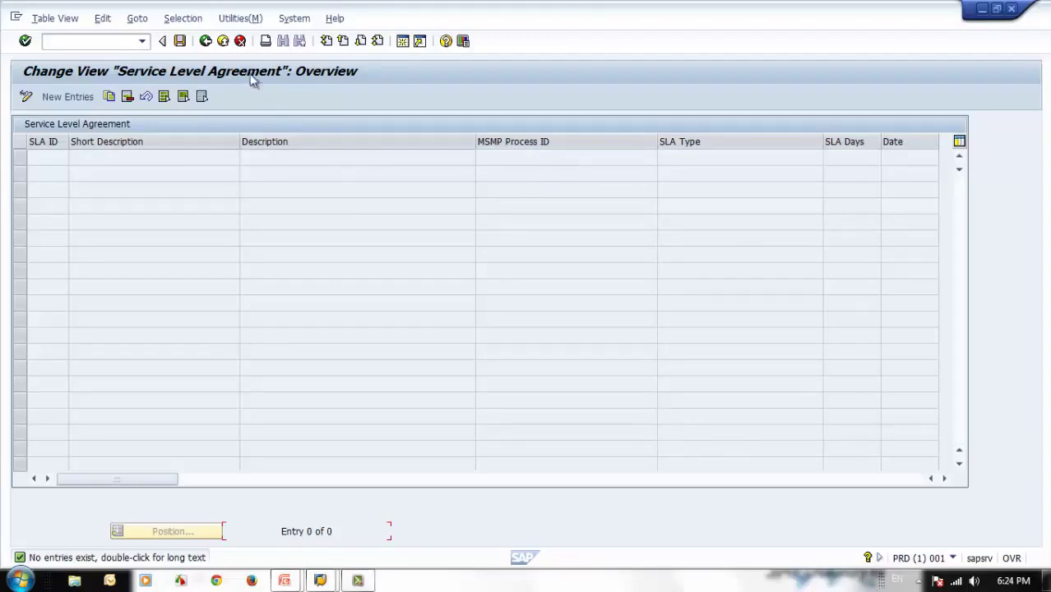
click(206, 41)
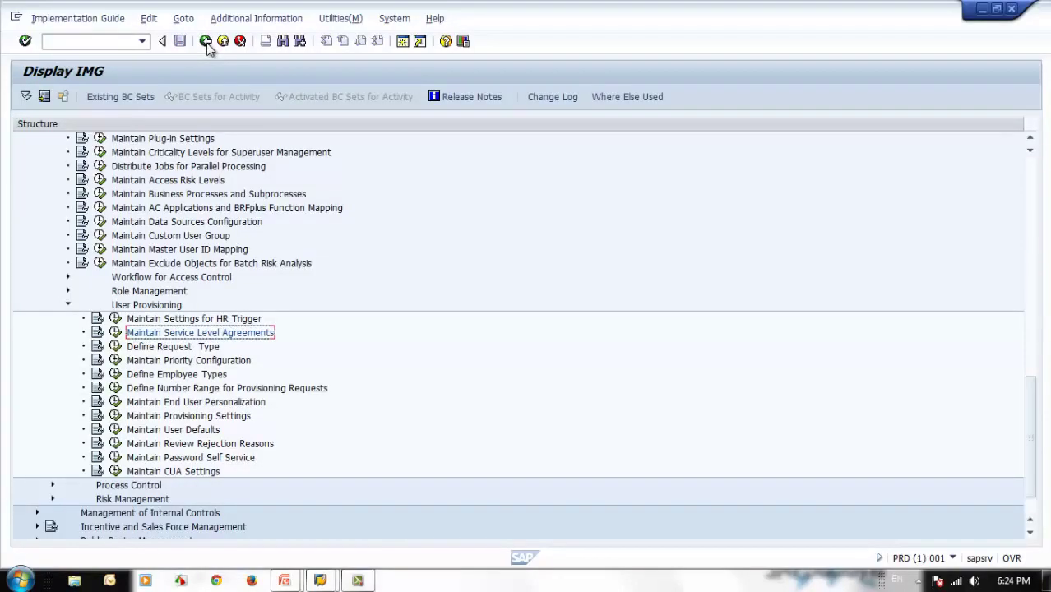
click(115, 349)
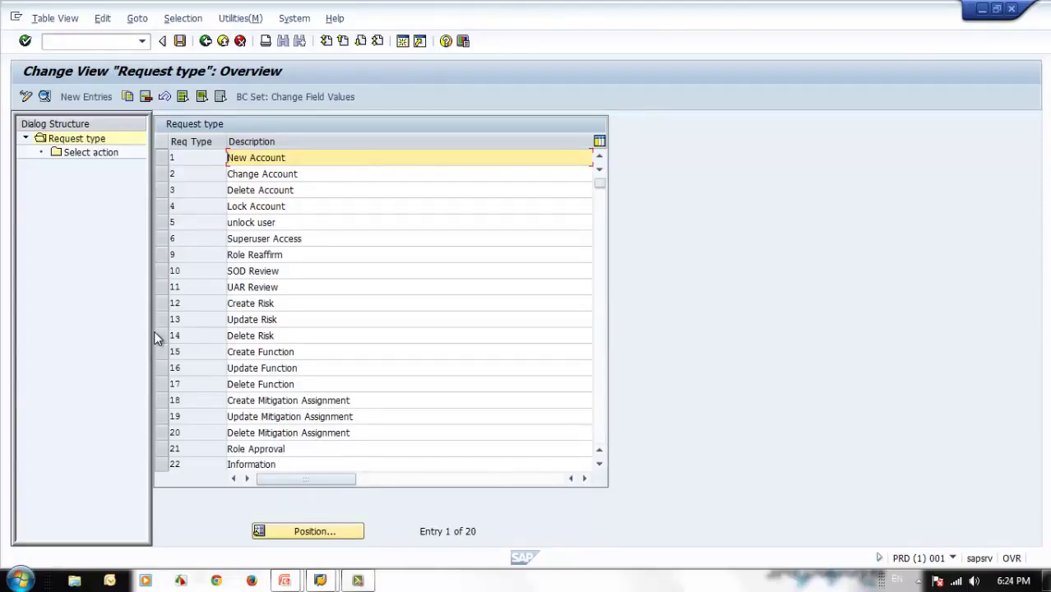
- Page through the request types, view priorities Critical to Low, then open the empty Employee Type table
click(599, 409)
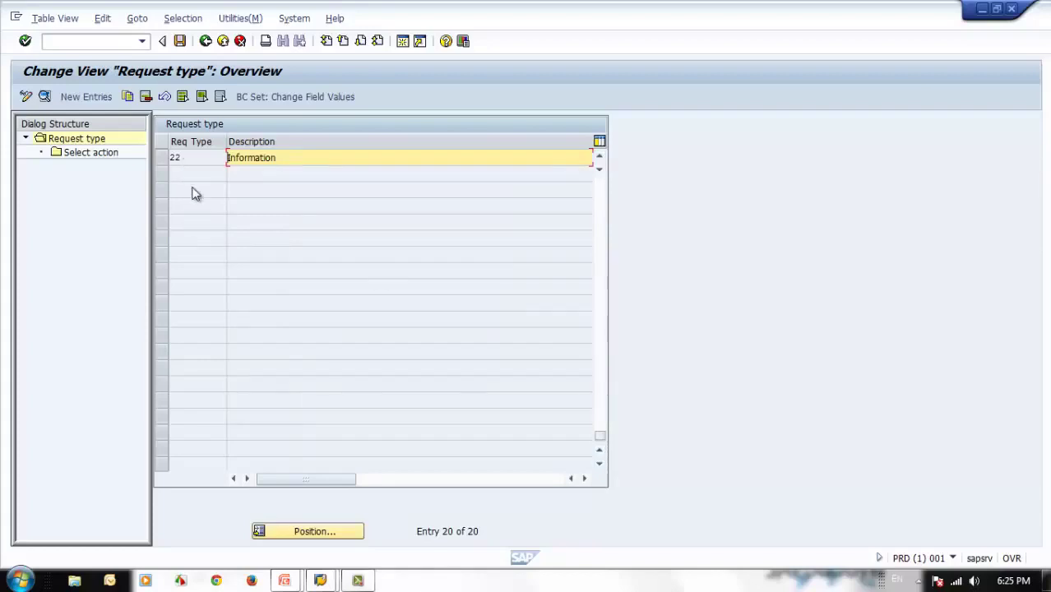
click(600, 199)
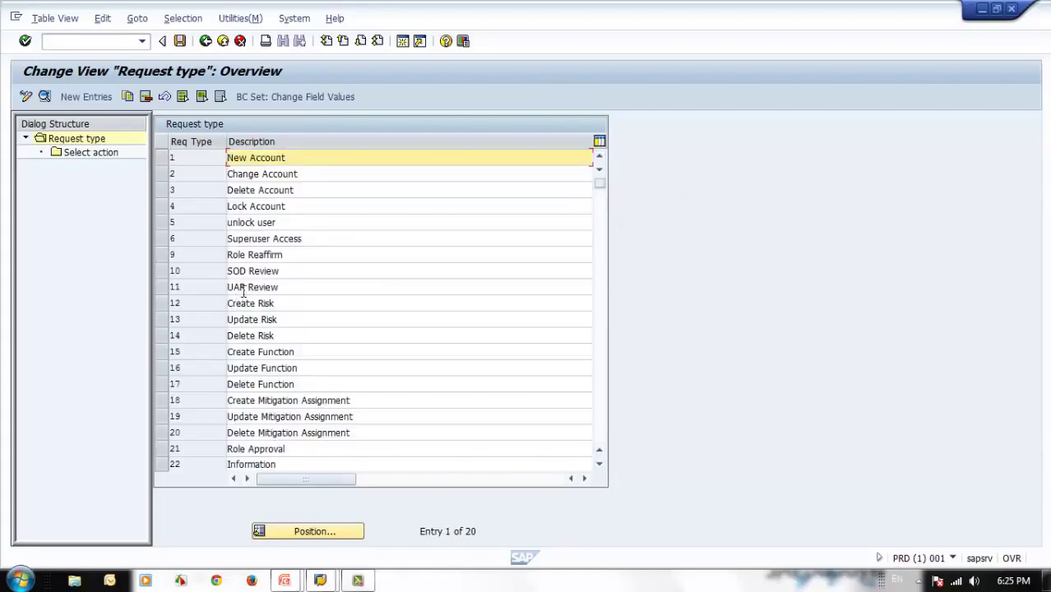
click(205, 41)
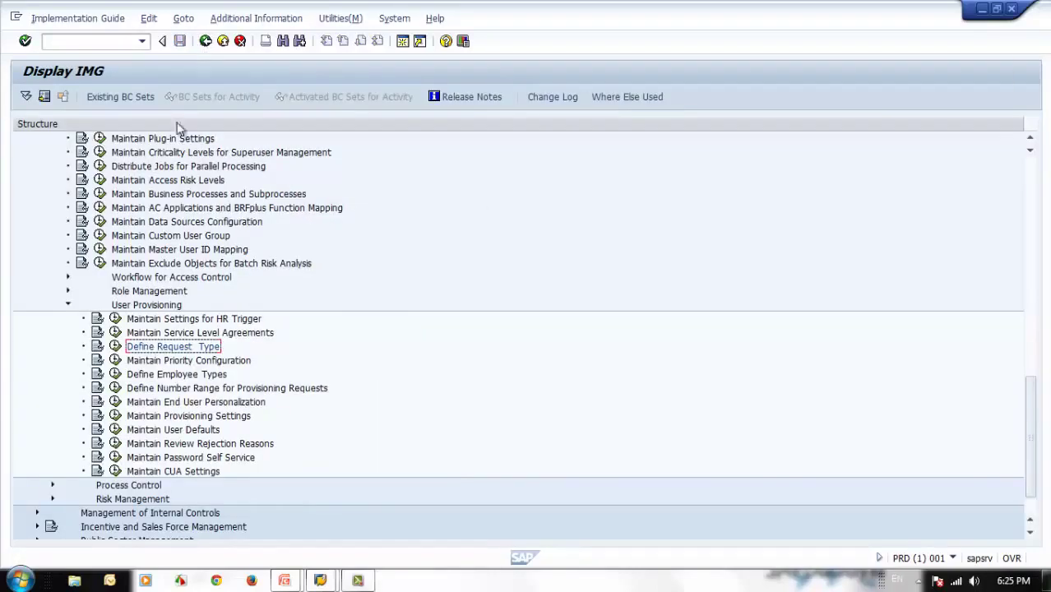
click(115, 360)
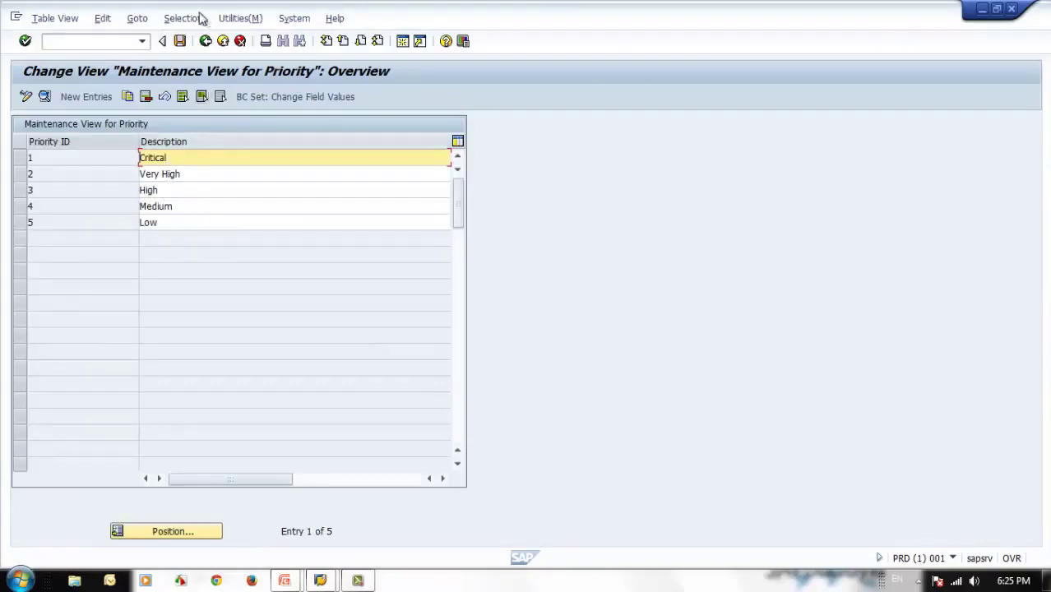
click(206, 42)
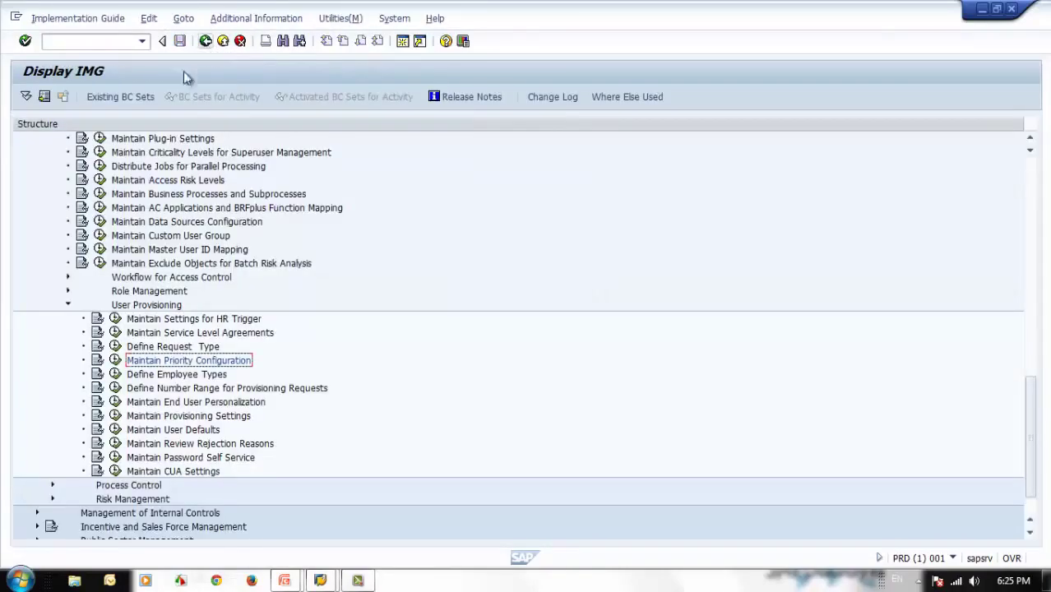
click(114, 374)
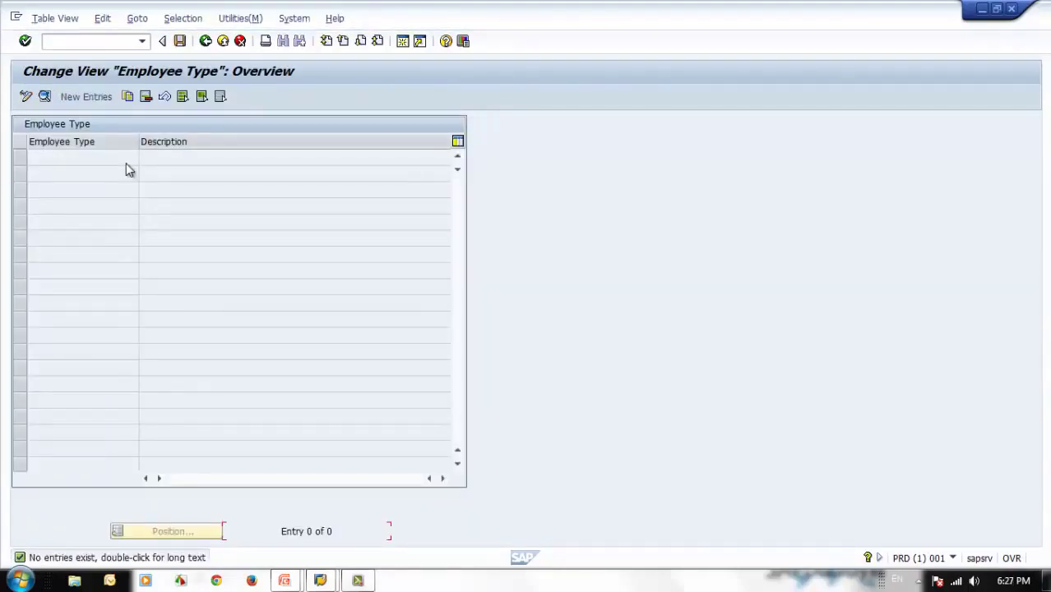
- Open the request number range and step through its interval entries in display mode
click(206, 42)
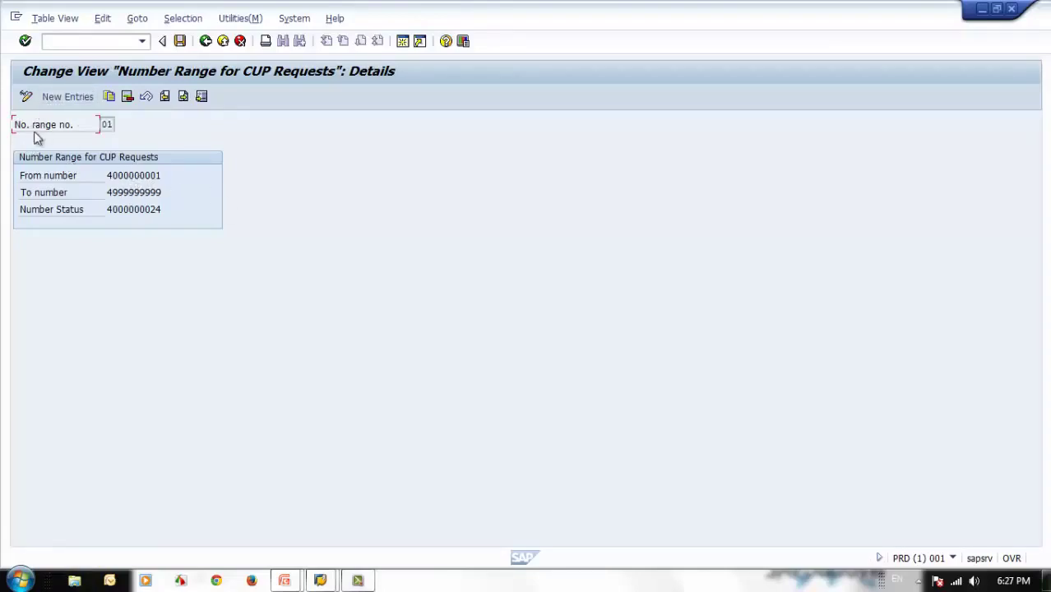
click(25, 97)
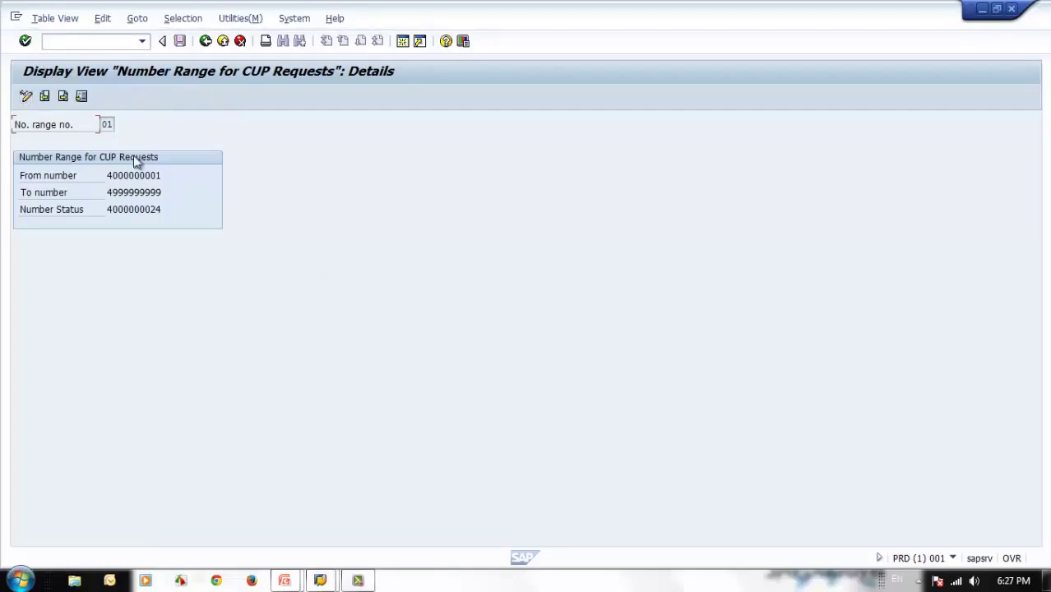
click(44, 97)
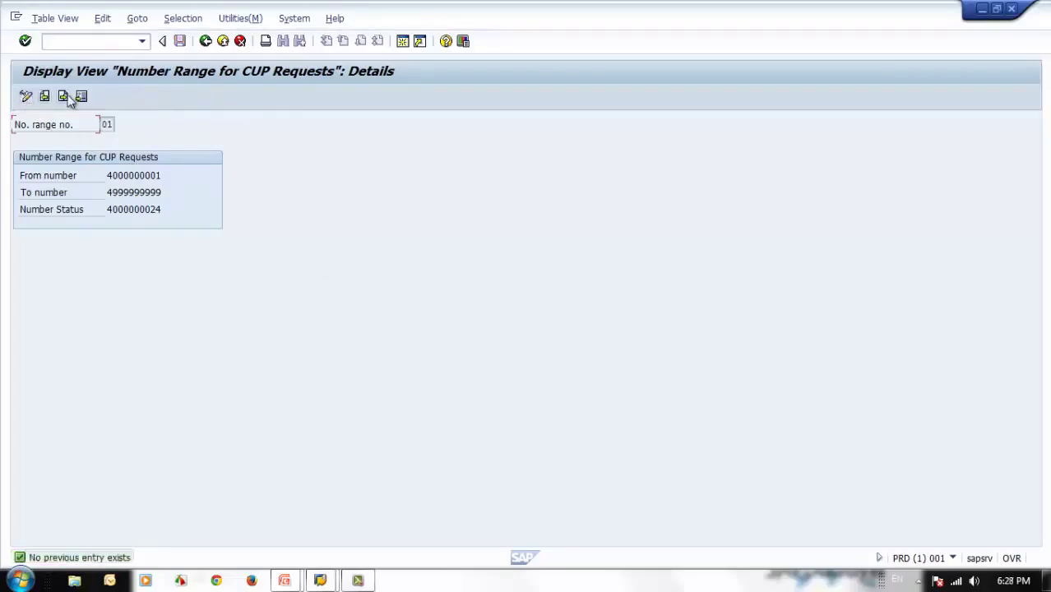
click(64, 97)
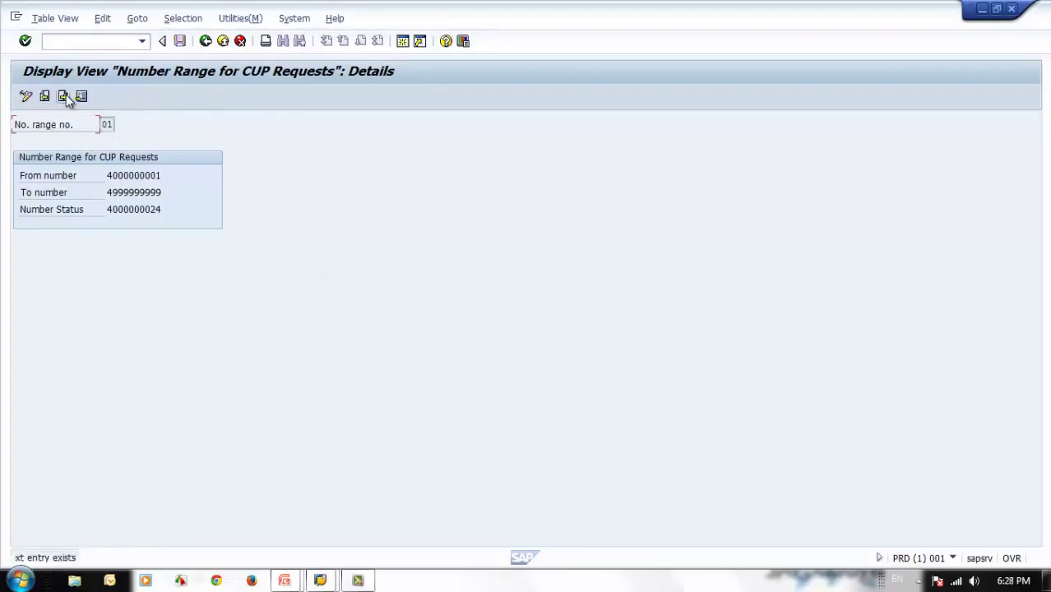
click(205, 41)
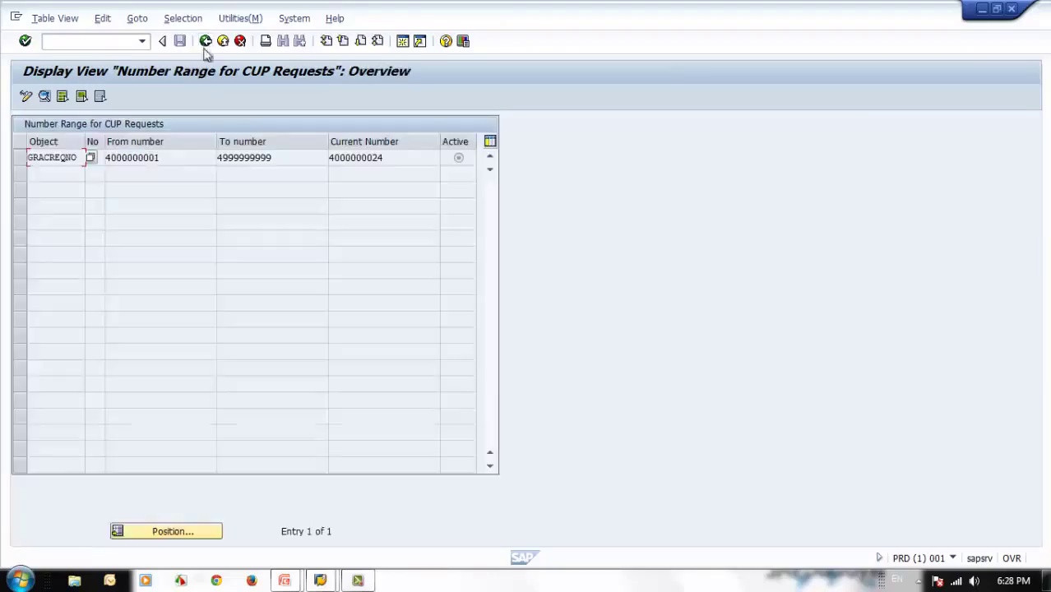
click(116, 162)
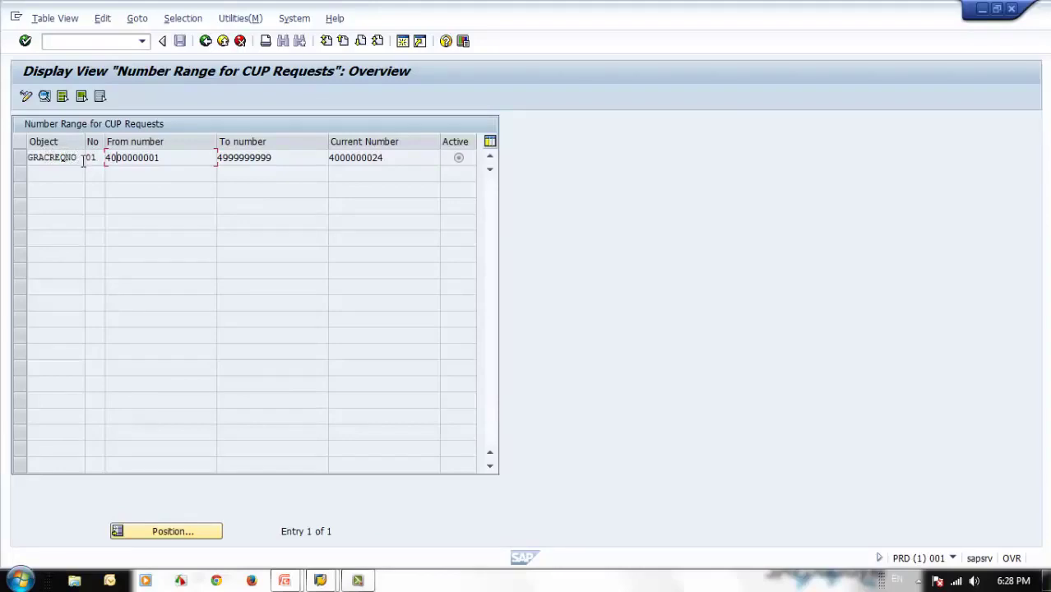
drag(81, 159, 41, 171)
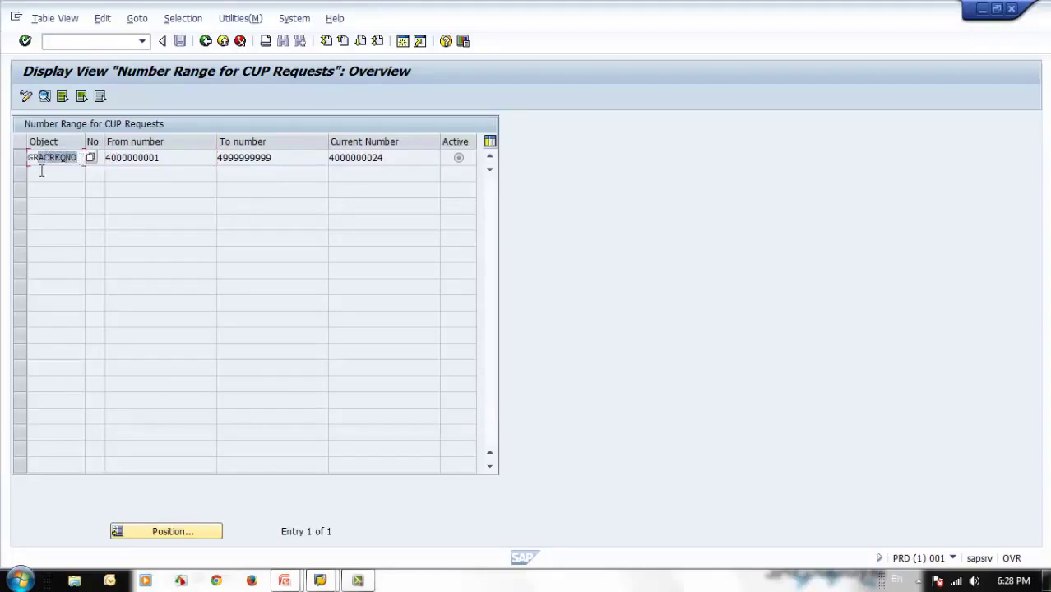
click(99, 158)
click(60, 159)
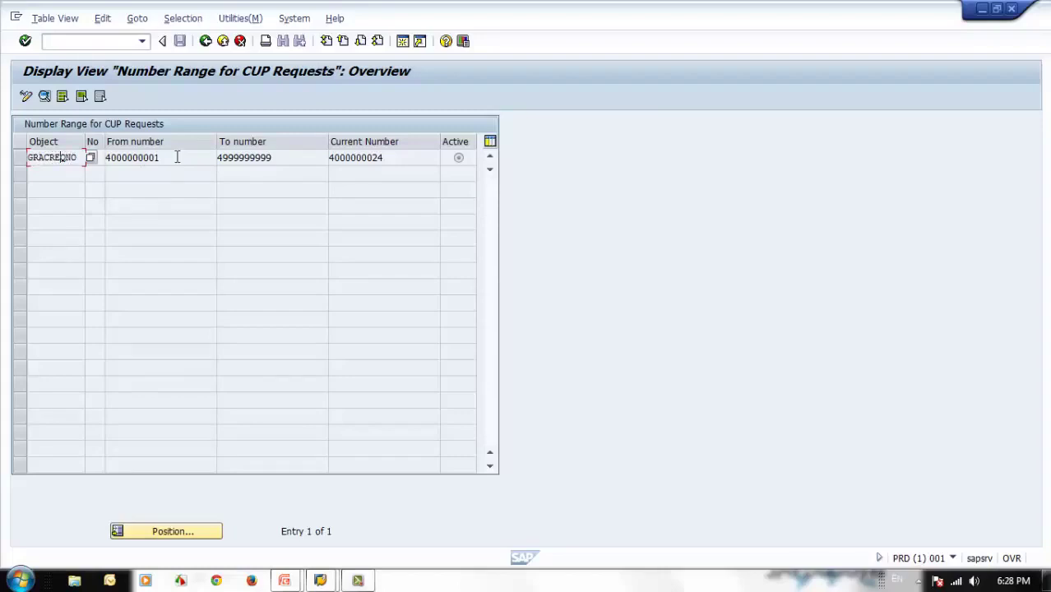
double_click(134, 157)
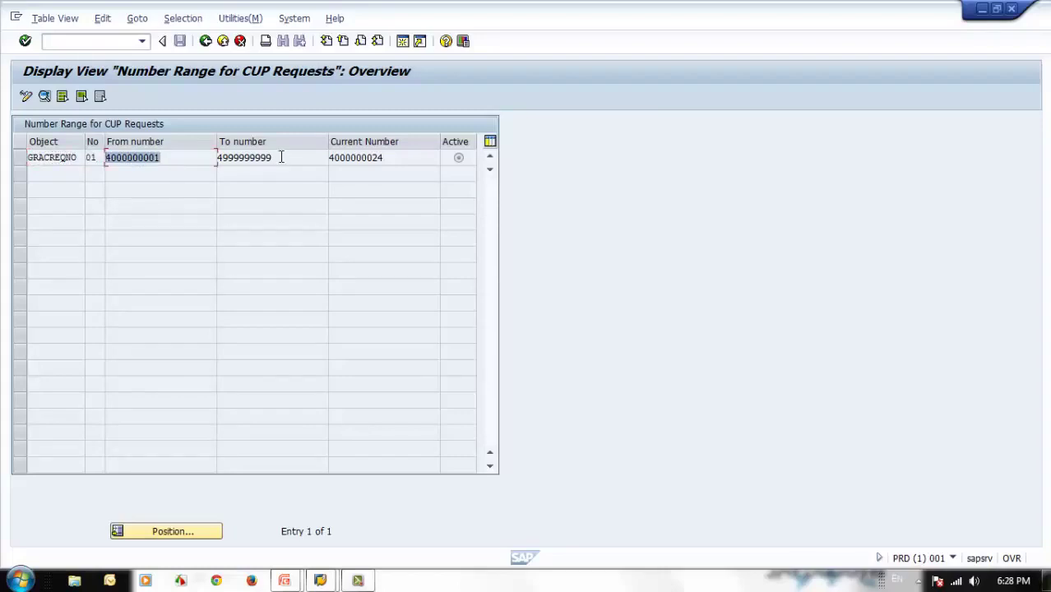
double_click(280, 157)
double_click(404, 158)
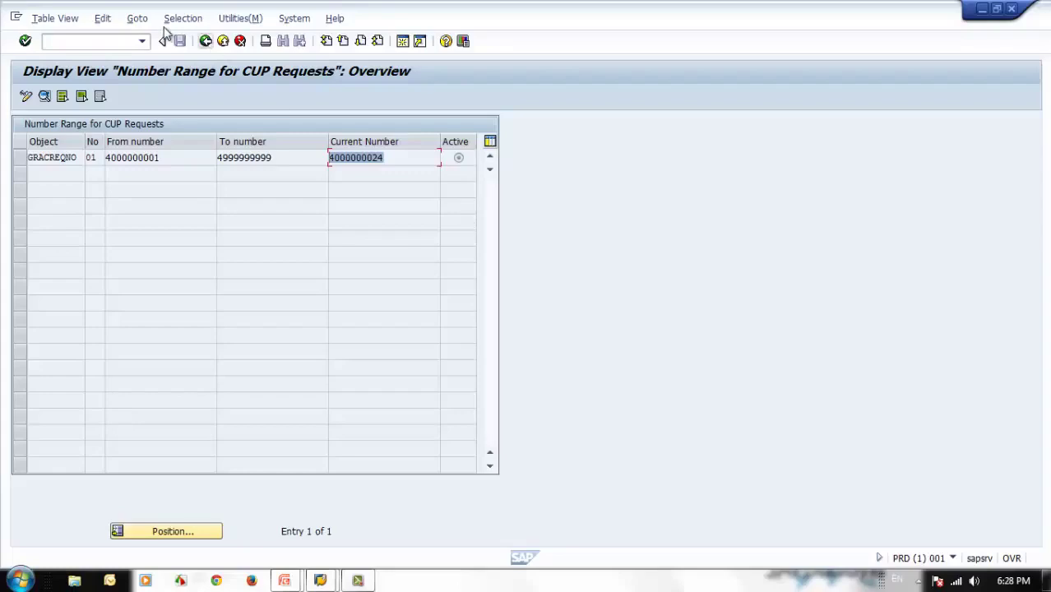
click(205, 45)
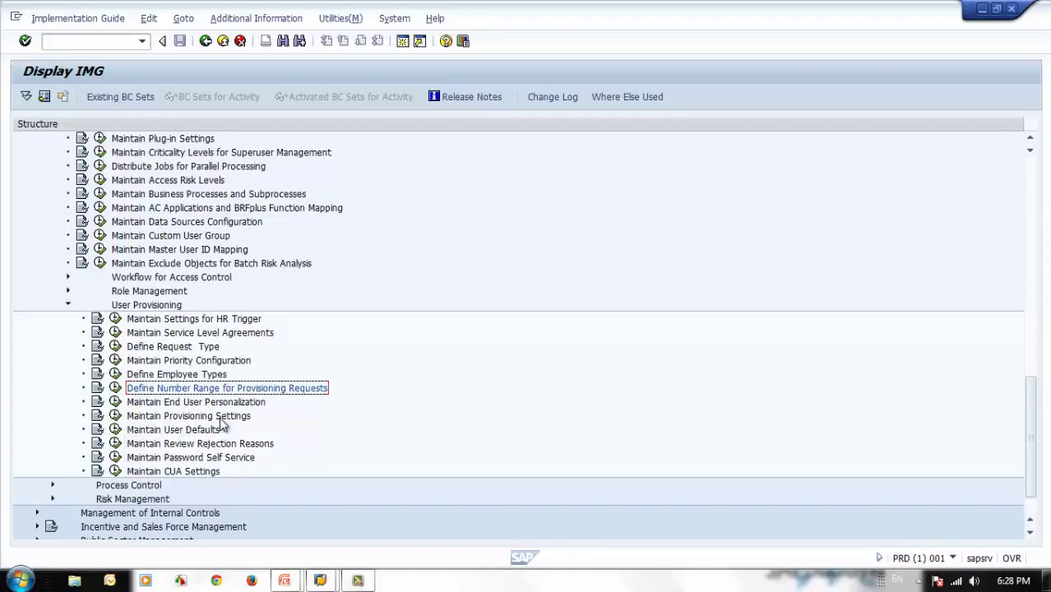
click(116, 429)
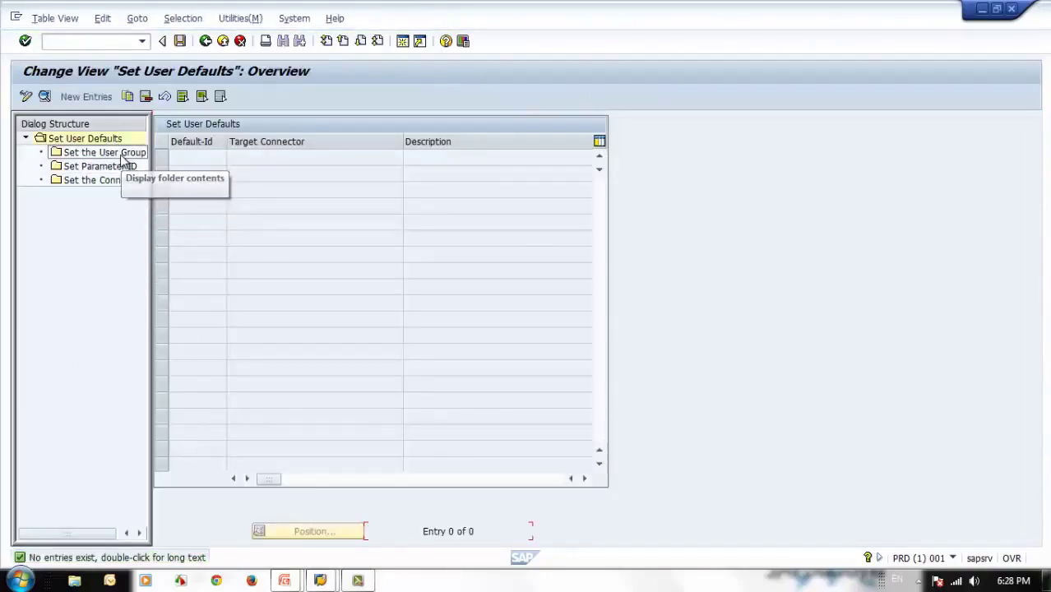
click(206, 43)
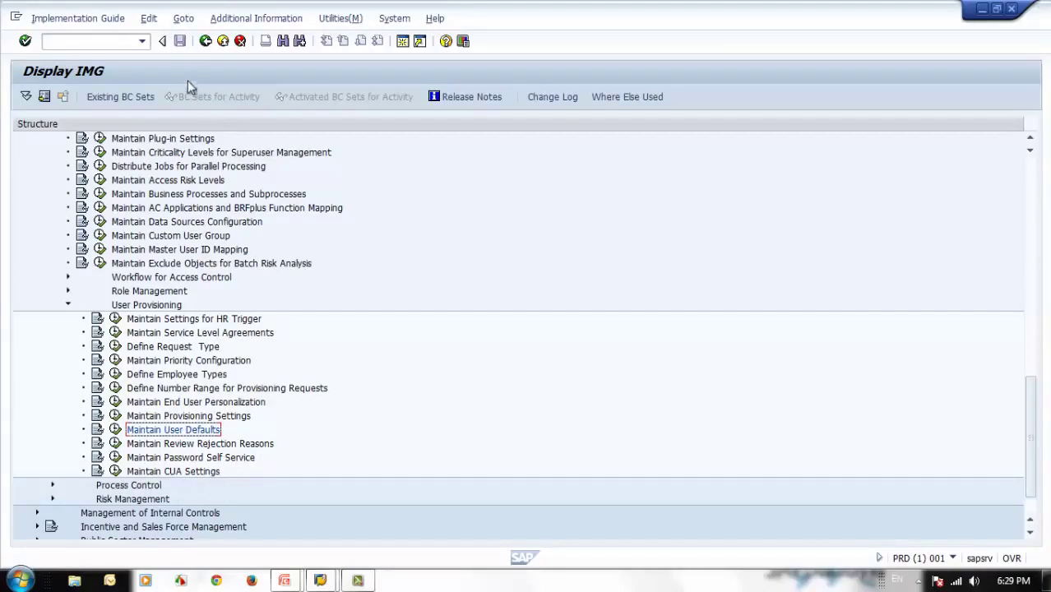
click(115, 470)
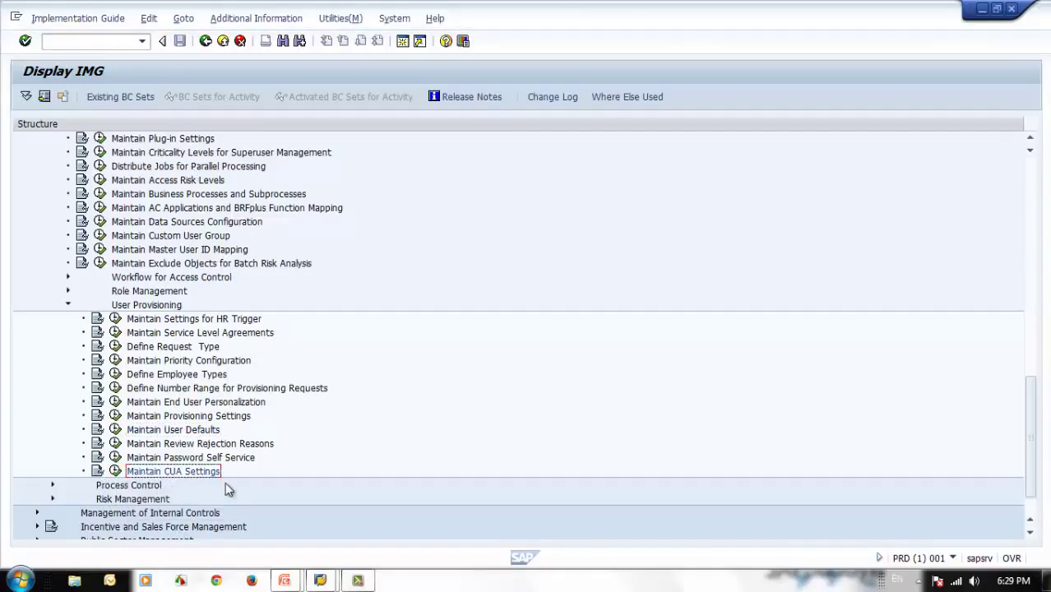
click(115, 470)
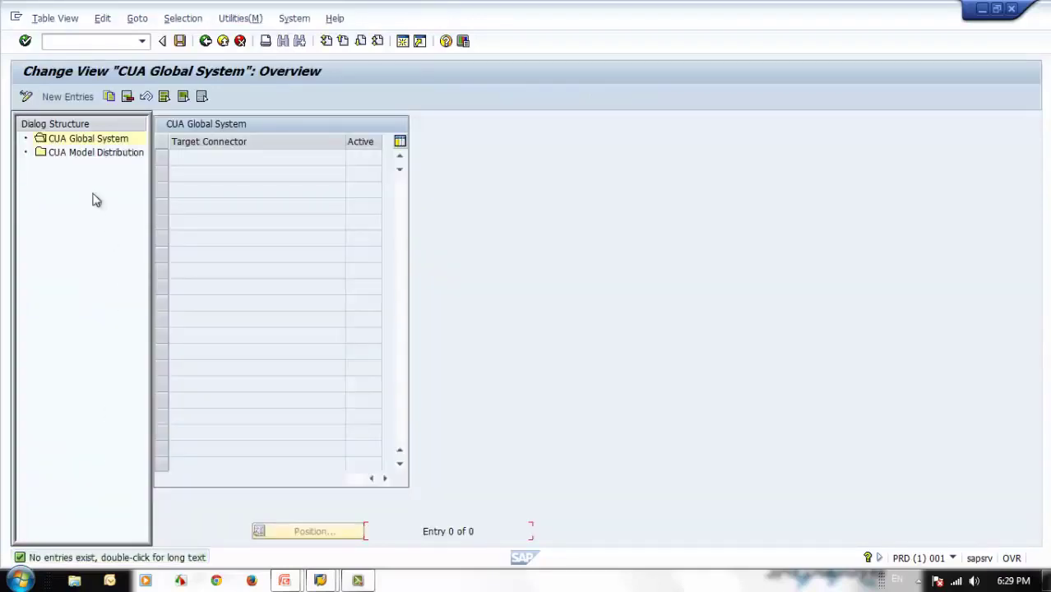
double_click(91, 155)
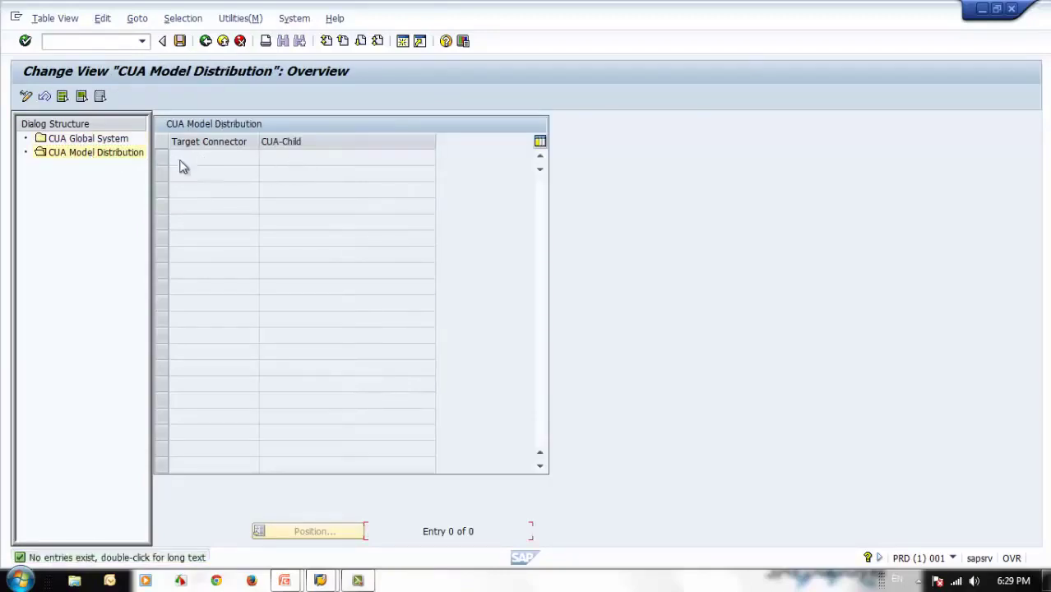
click(82, 139)
double_click(82, 141)
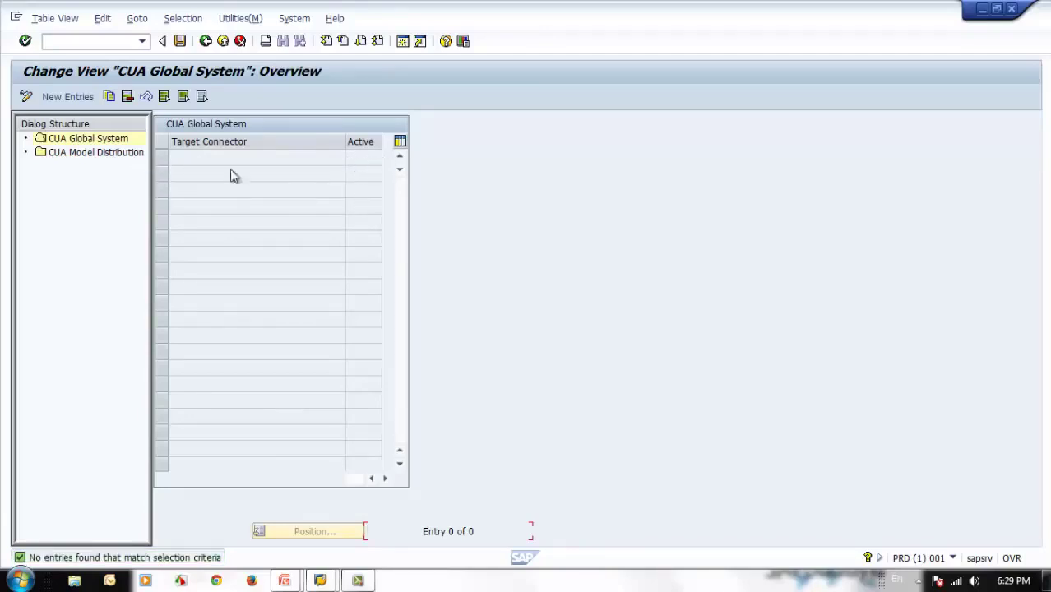
double_click(82, 152)
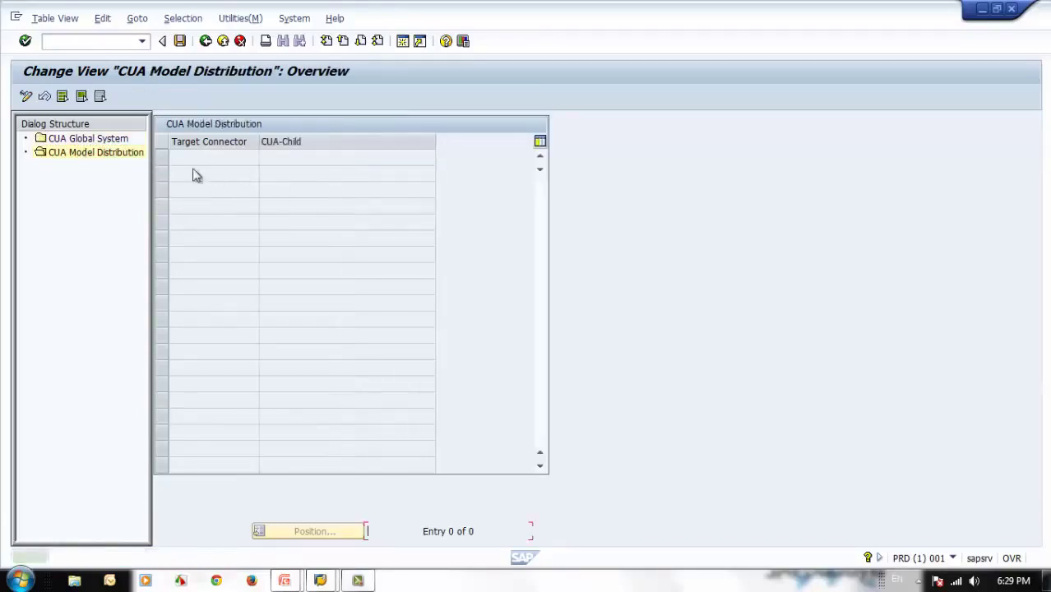
click(206, 41)
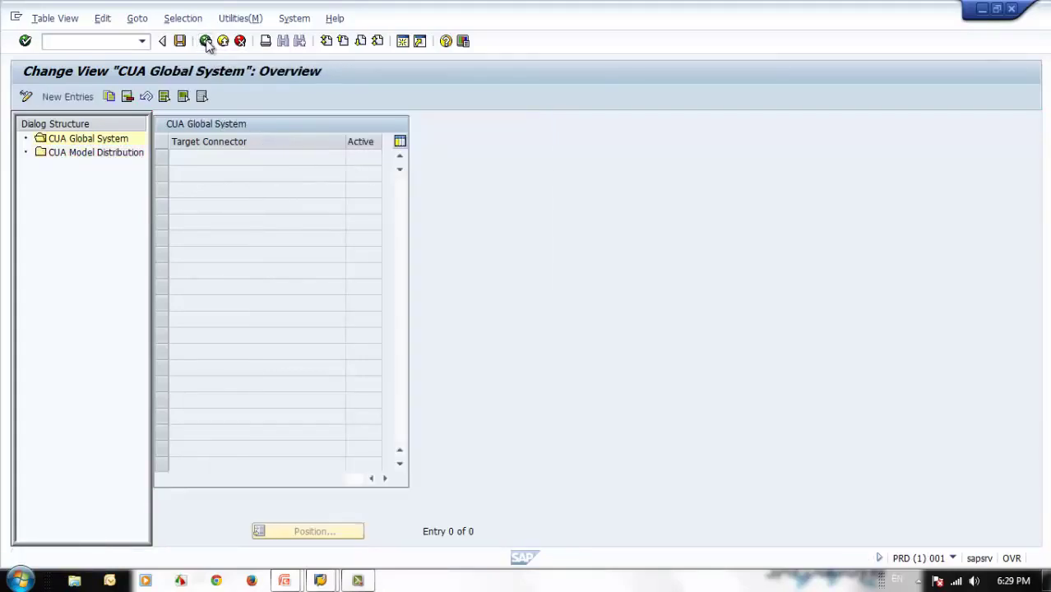
click(205, 41)
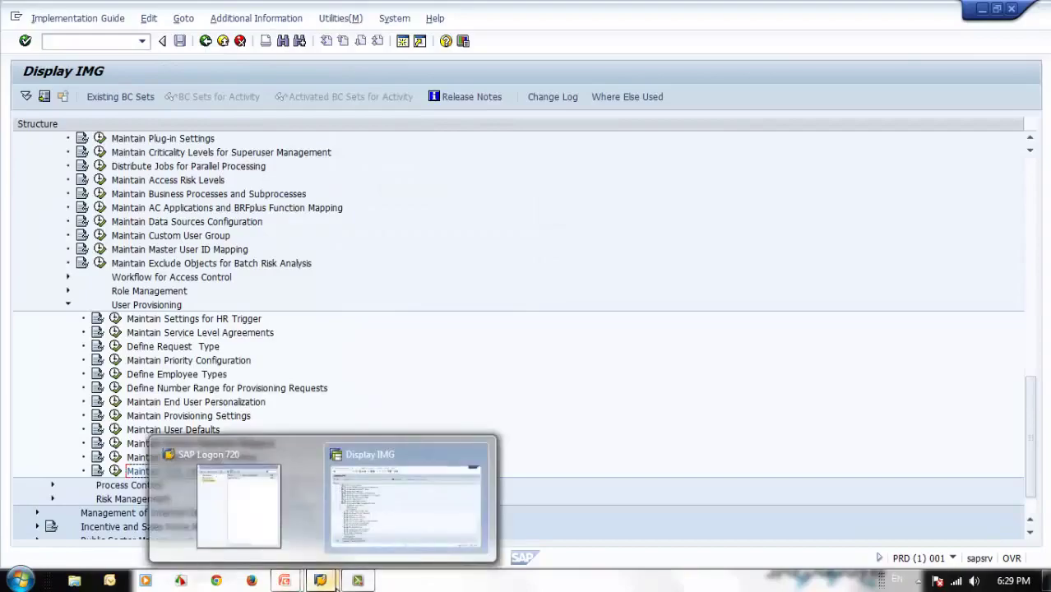
- Advance the PowerPoint slide show to the Create Template slide, then switch back to the SAP IMG
mouse_move(284, 580)
click(349, 526)
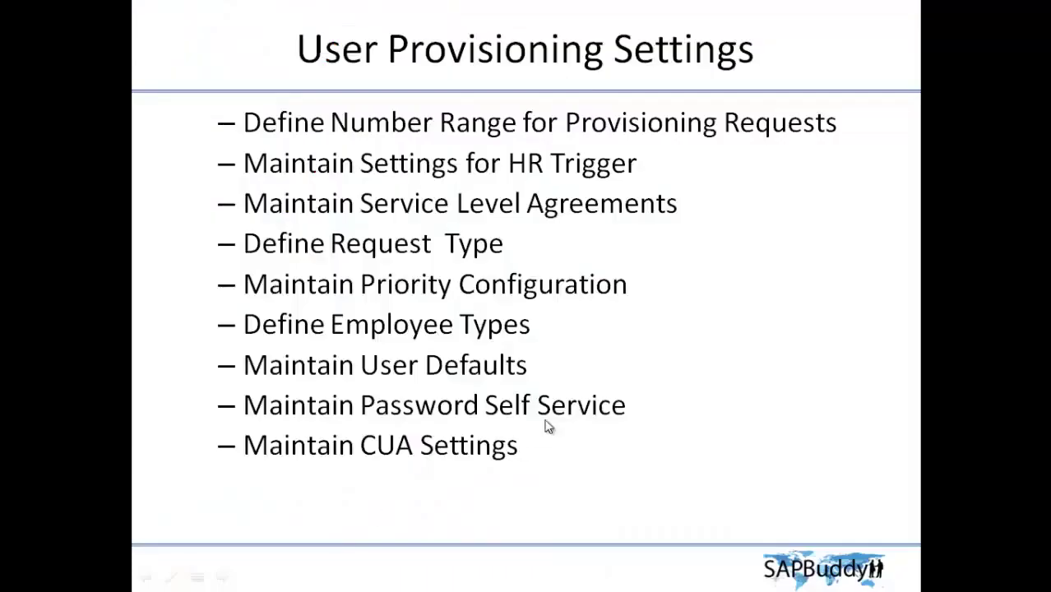
click(624, 425)
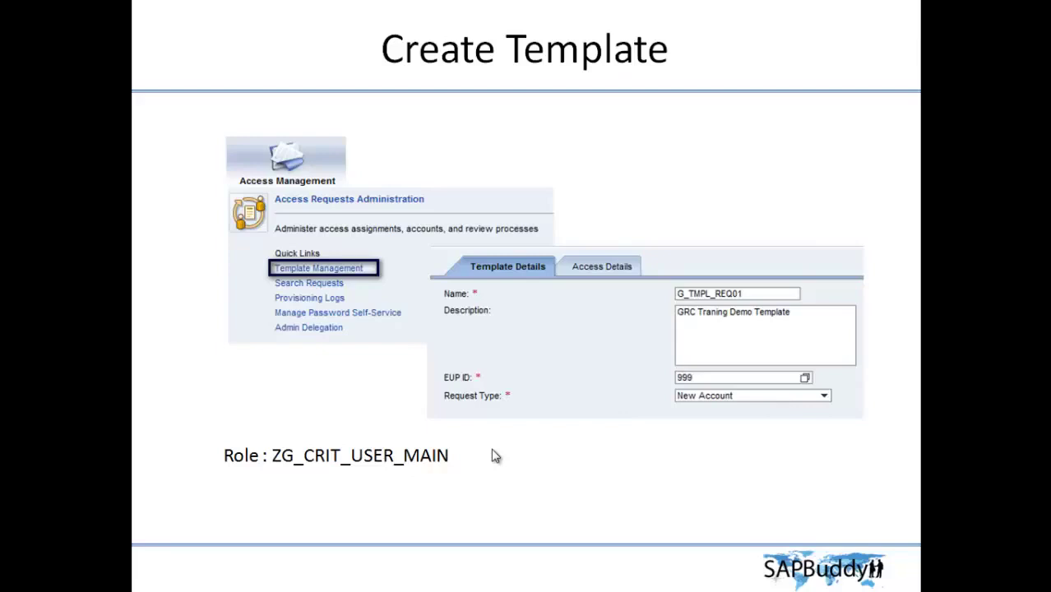
key(alt+Tab)
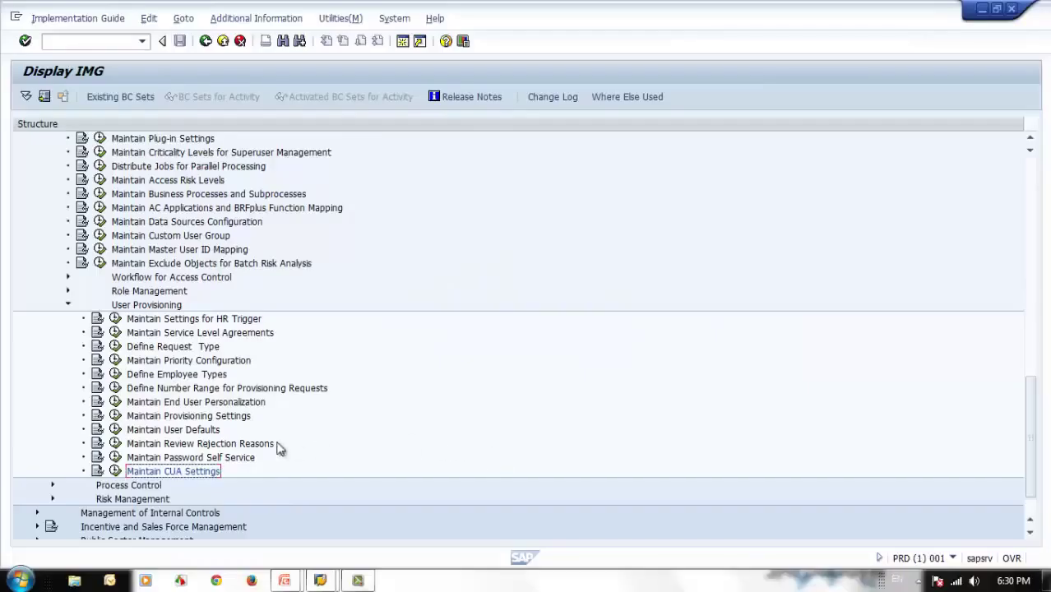
- Review end user personalization 999 DEFAULT and its 49 EUP field defaults, then return to the overview
click(115, 401)
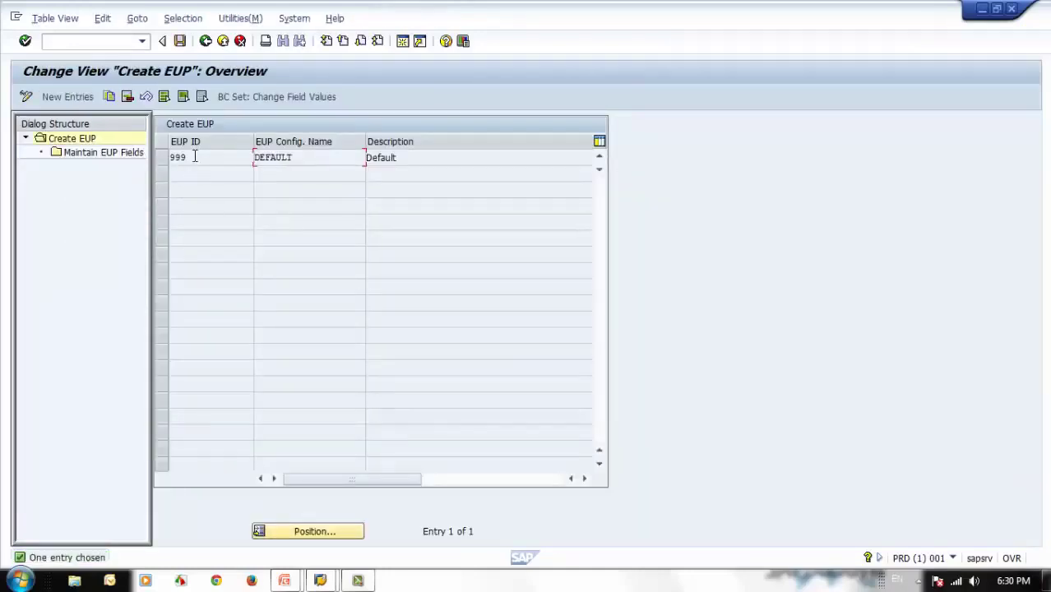
drag(195, 156, 87, 147)
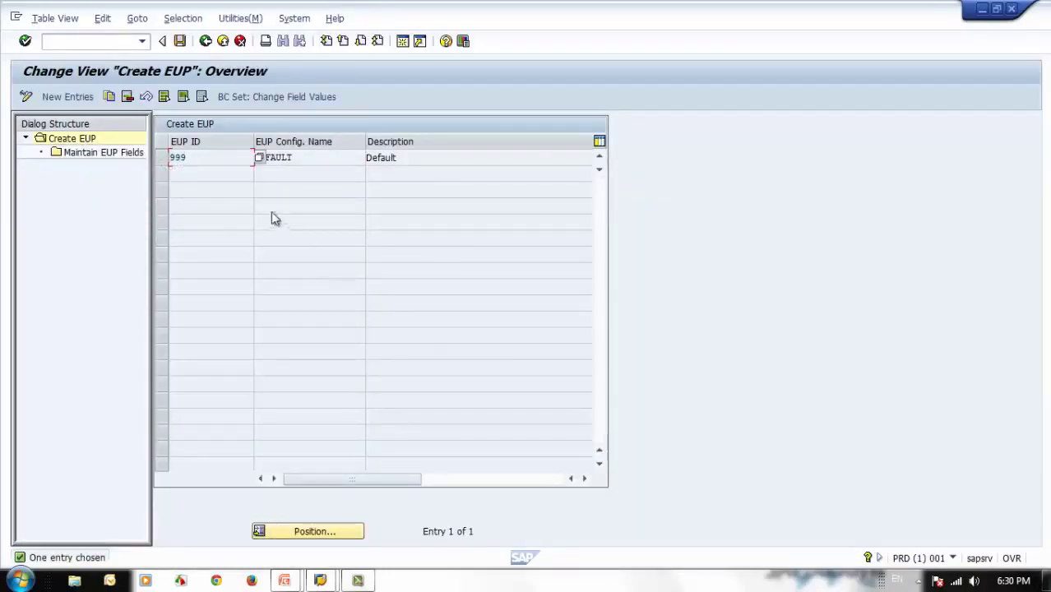
click(163, 156)
double_click(104, 155)
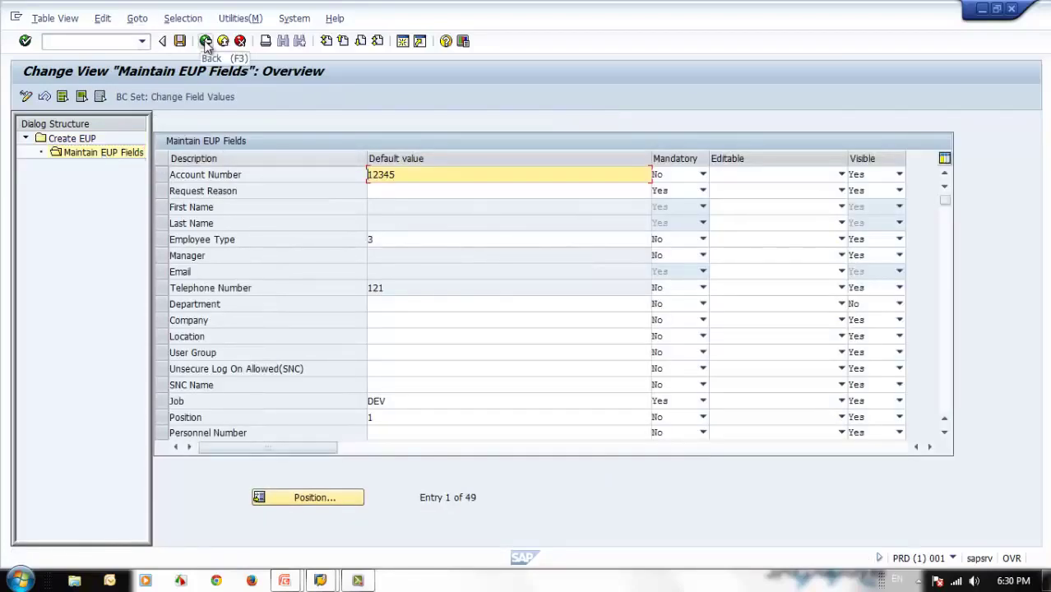
click(205, 41)
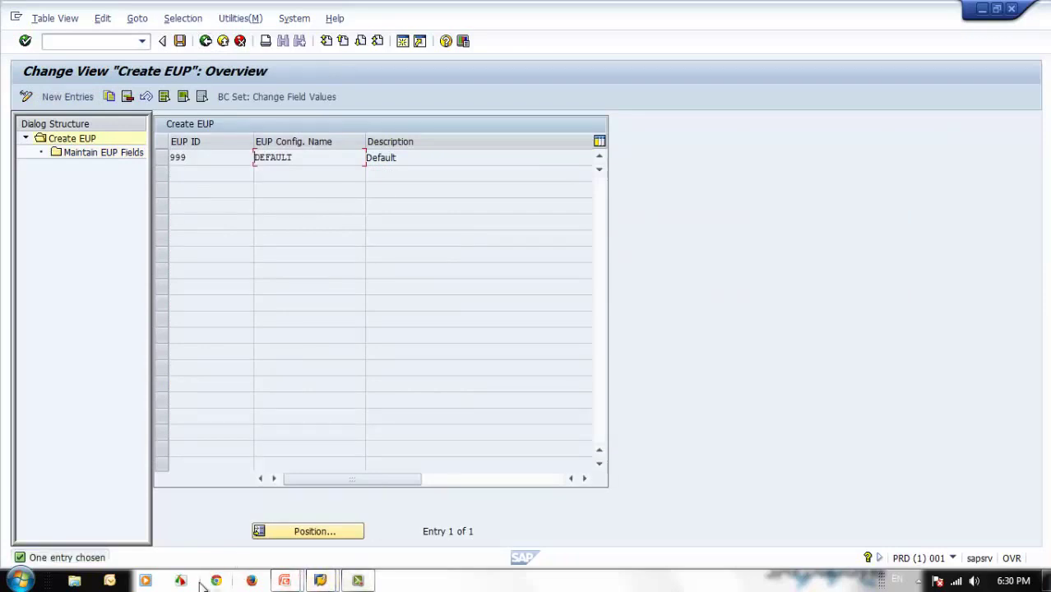
click(19, 581)
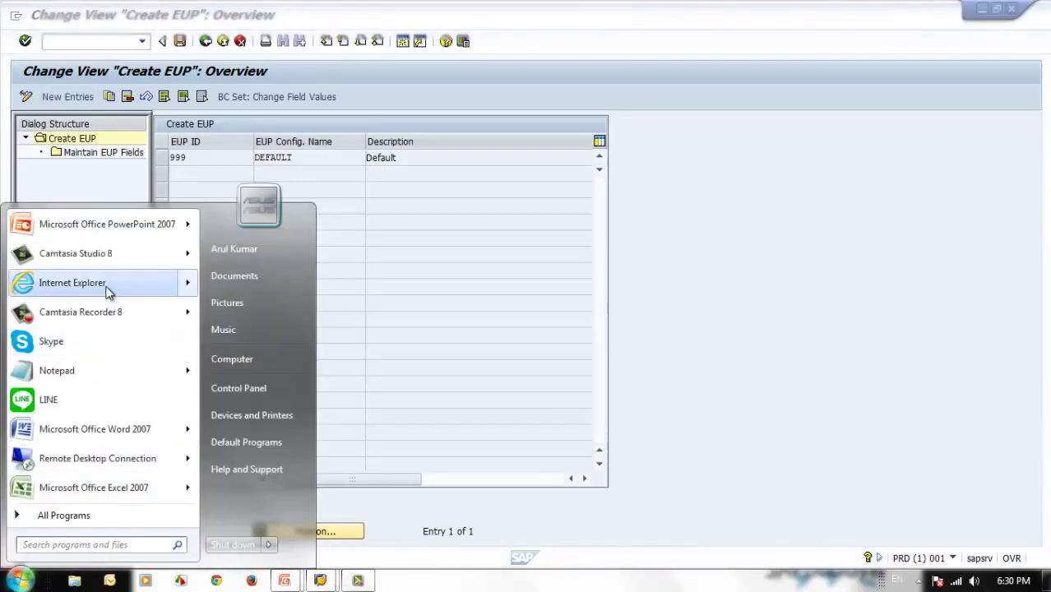
- Launch the browser and sign in to Business Client with the GRC user name and password
click(72, 282)
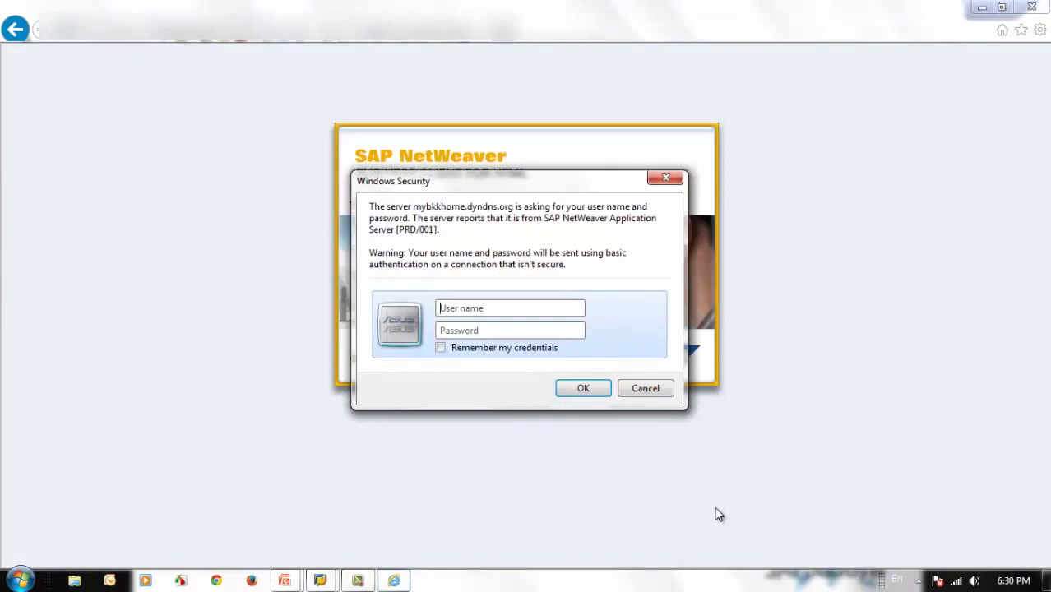
text(grac)
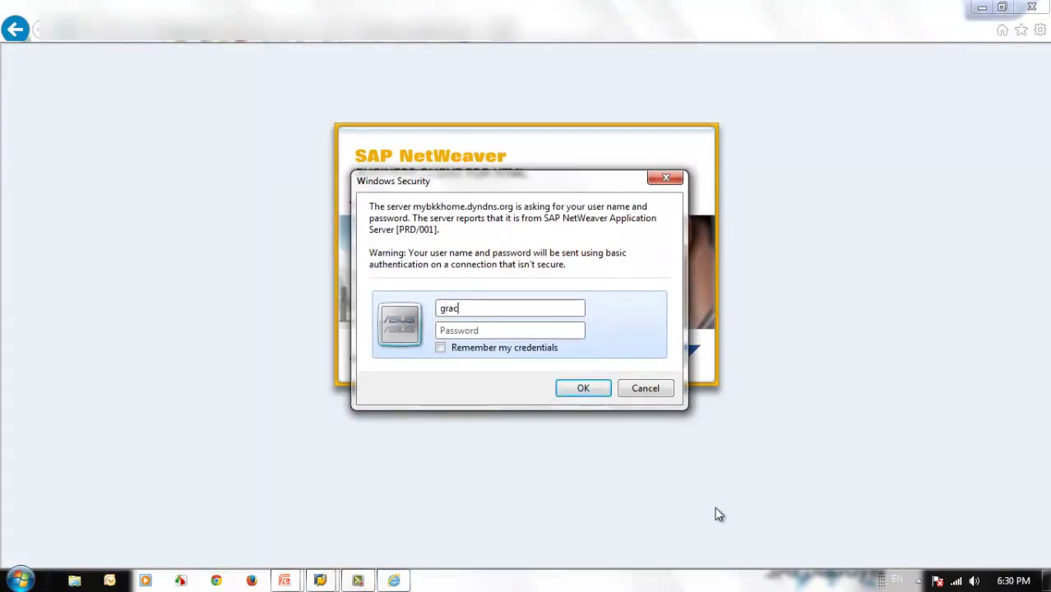
text(_all)
key(Tab)
text(********)
key(Return)
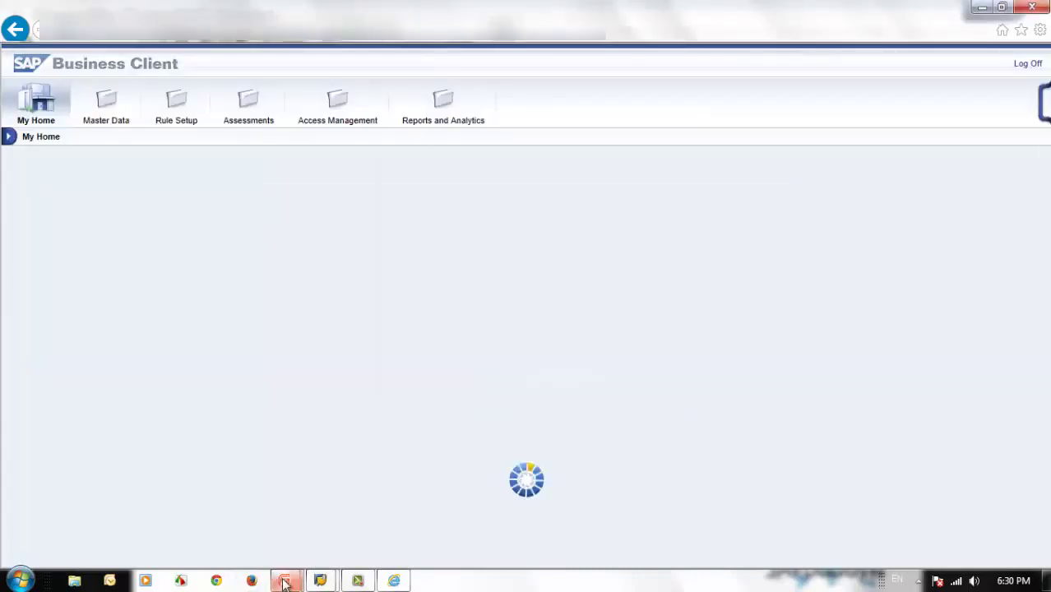
- Log on to the PRD system keeping the existing logon session, and continue to My Home
mouse_move(285, 580)
click(384, 548)
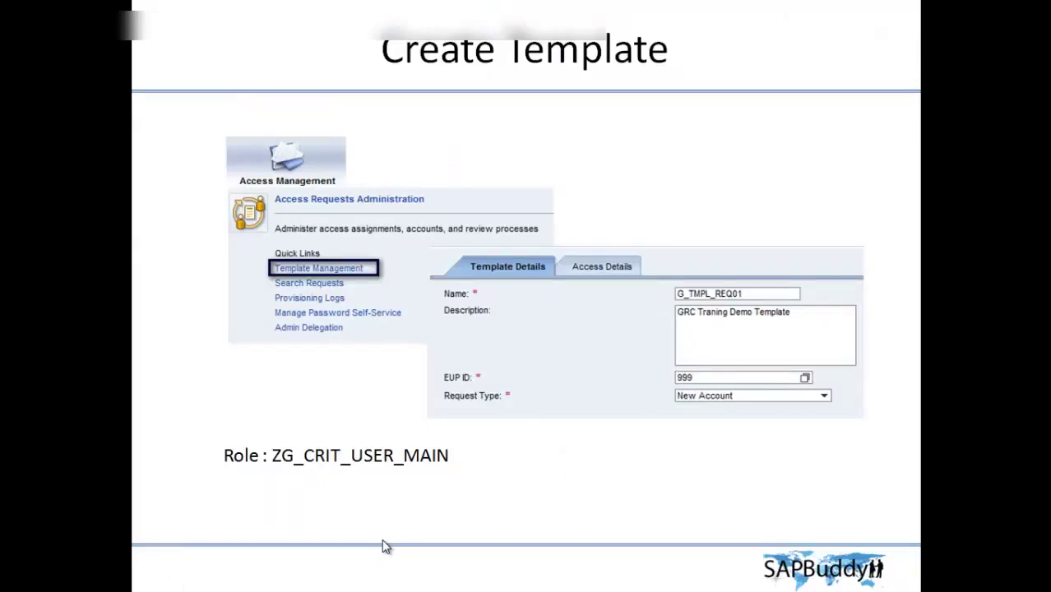
key(alt+Tab)
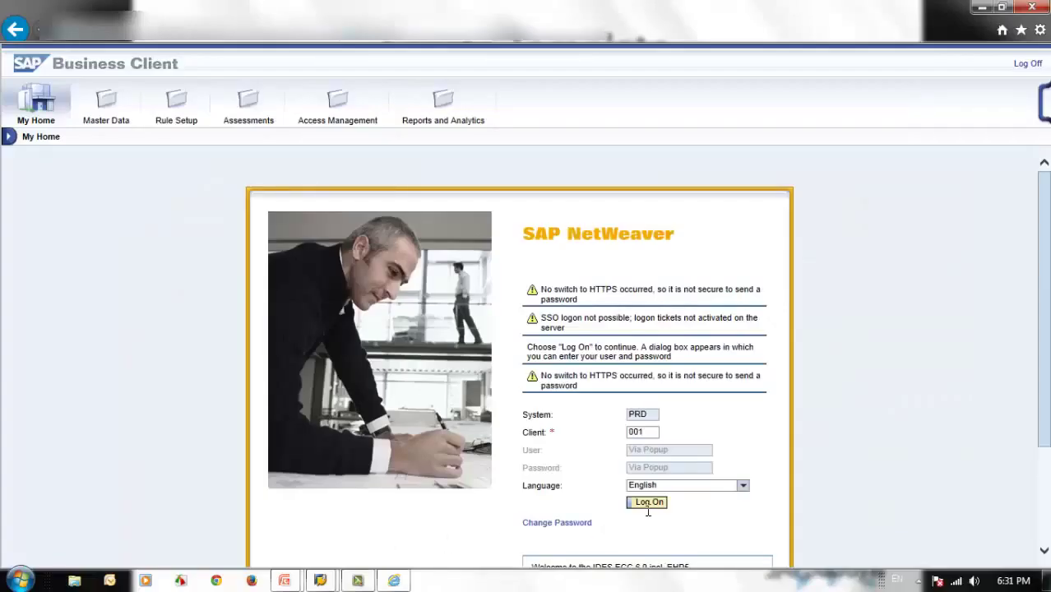
click(648, 503)
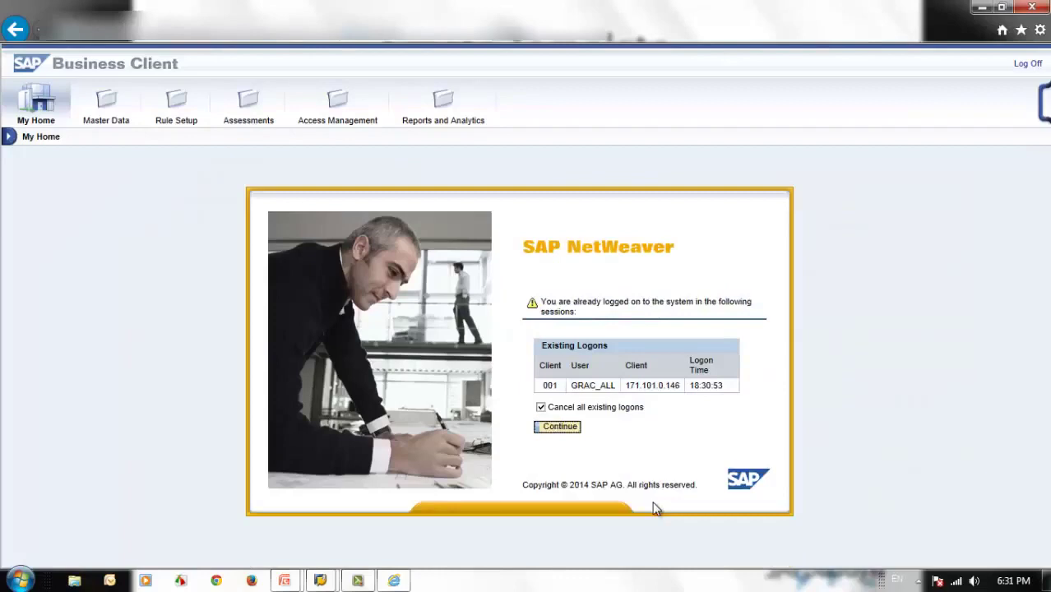
click(540, 407)
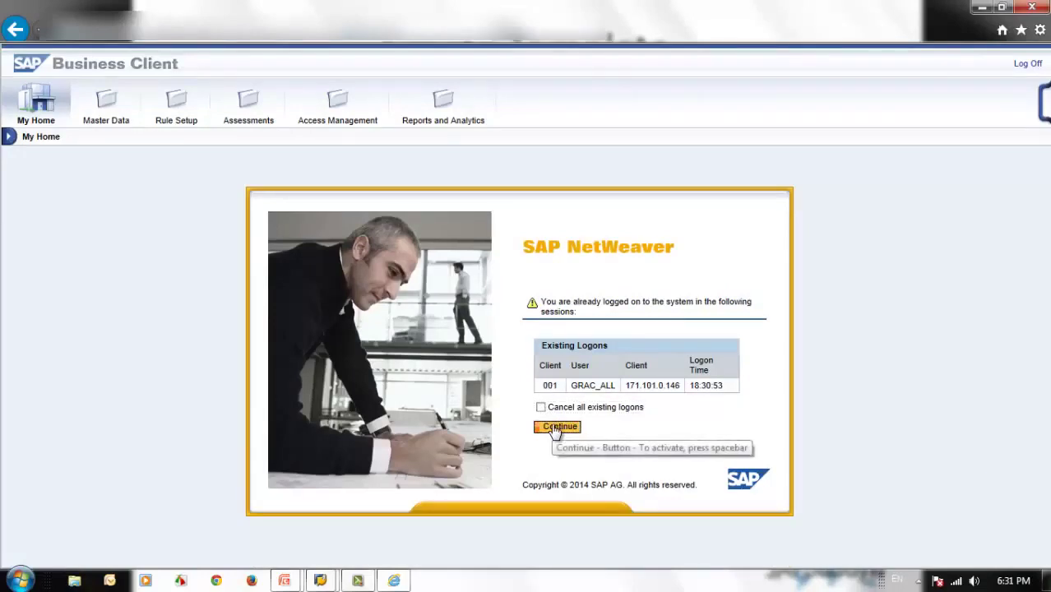
click(557, 429)
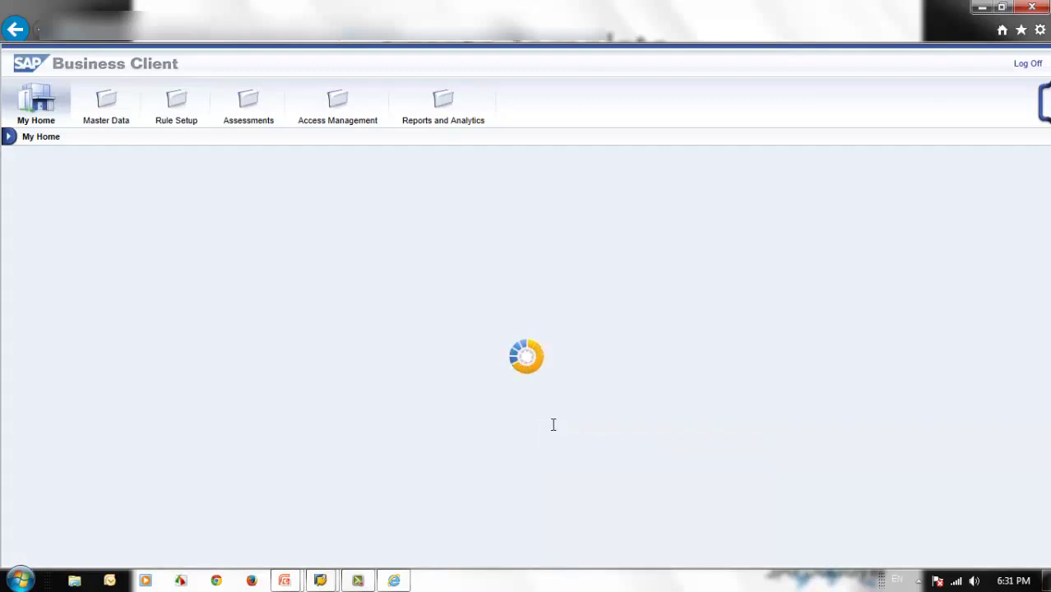
- Open Template Management under Access Management's Access Requests Administration to start a new template
click(329, 122)
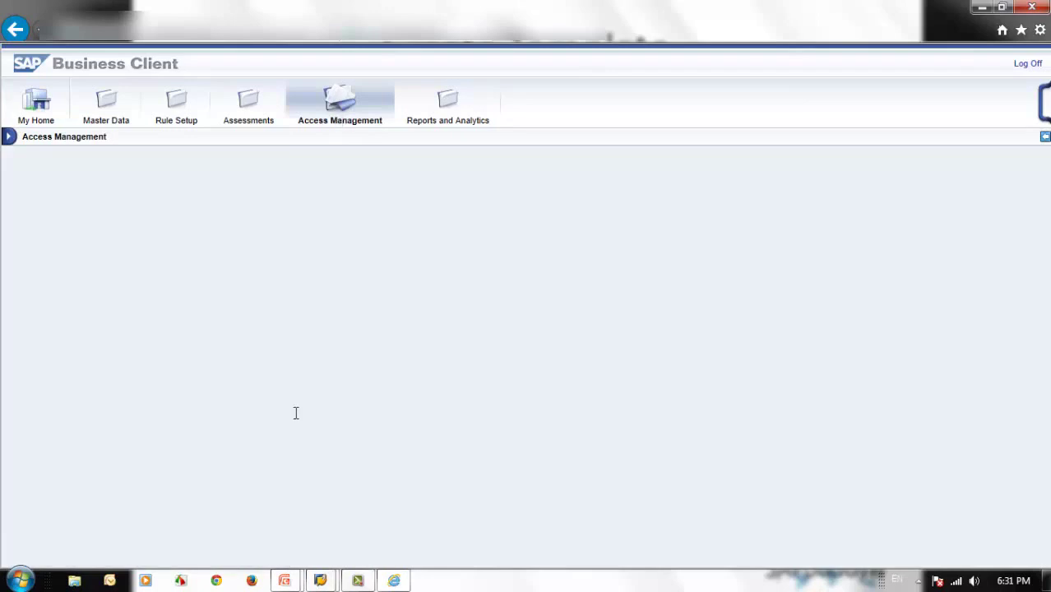
scroll(295, 407, down, 5)
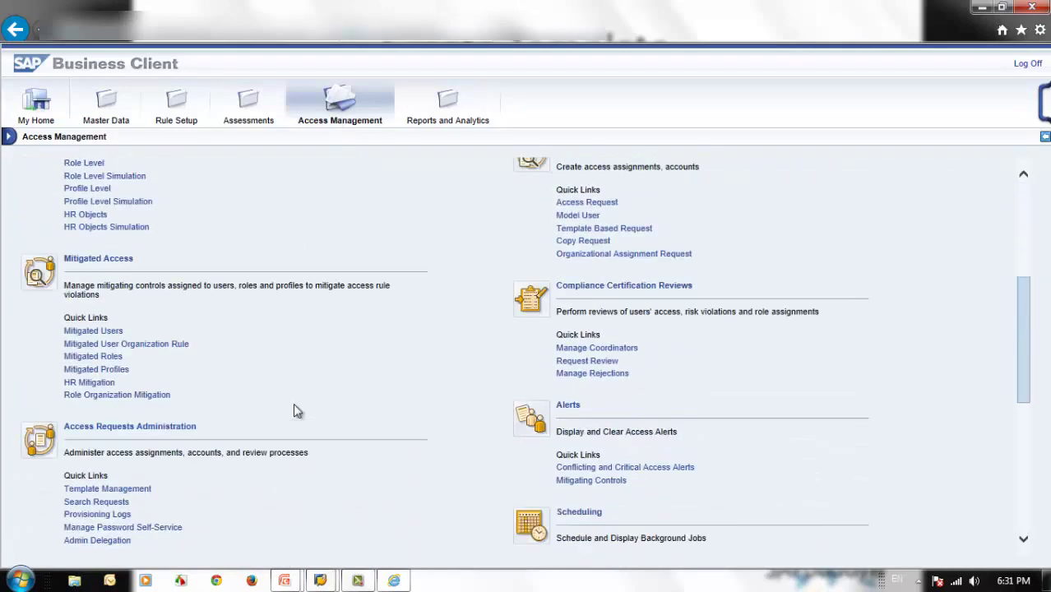
scroll(297, 410, down, 3)
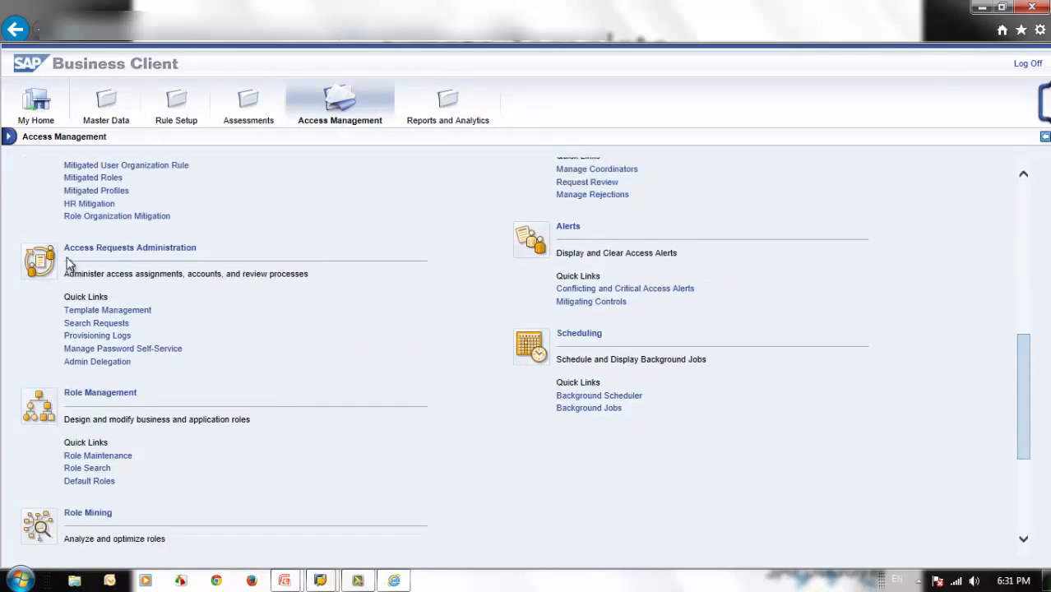
click(97, 311)
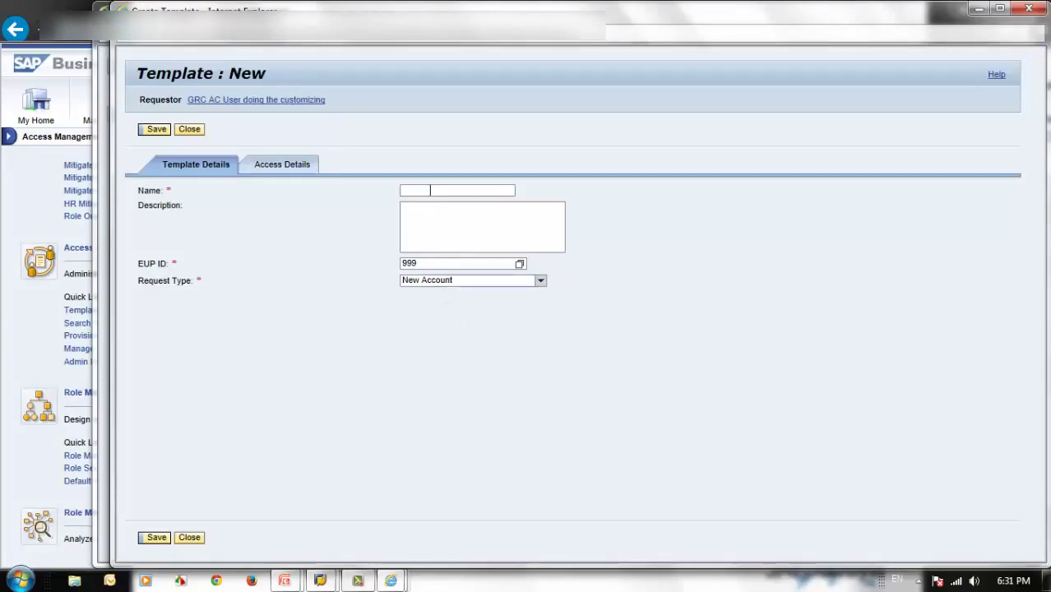
- Select the role name ZG_CRIT_USER_MAIN on the PowerPoint Create Template slide, then return to the template form
mouse_move(293, 582)
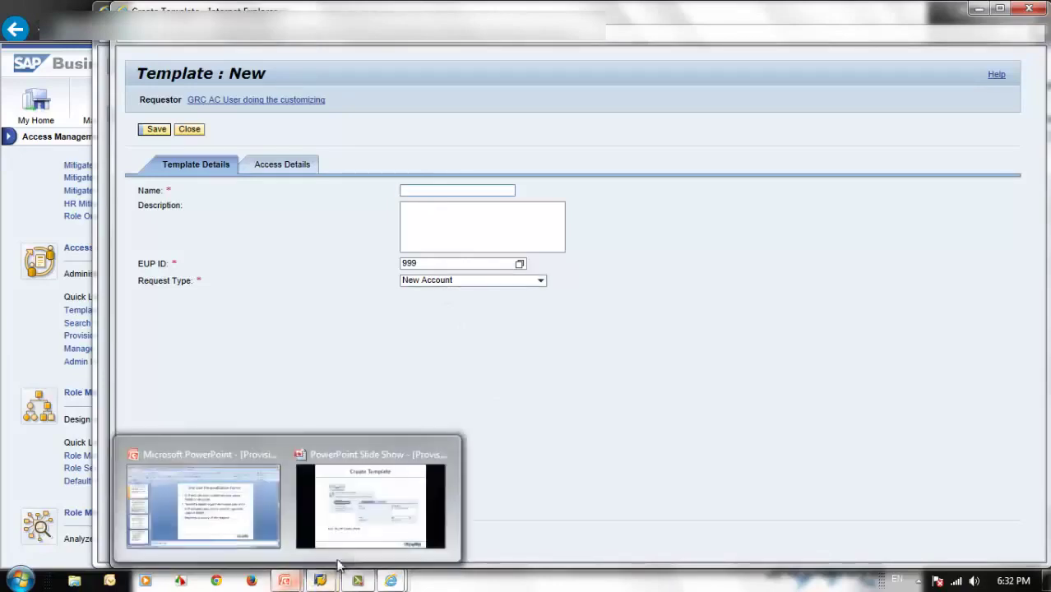
click(375, 528)
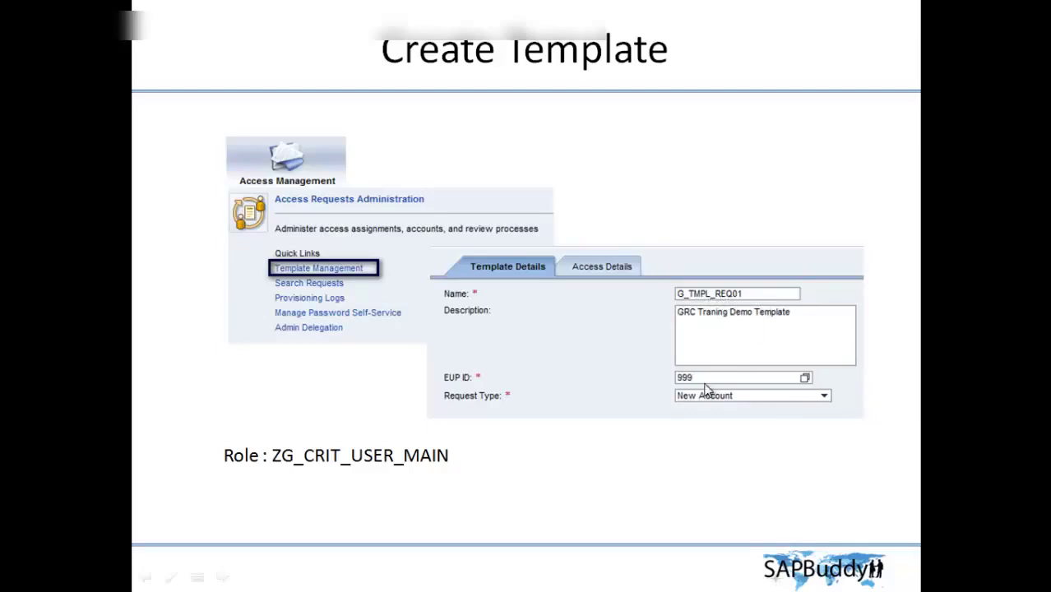
key(Escape)
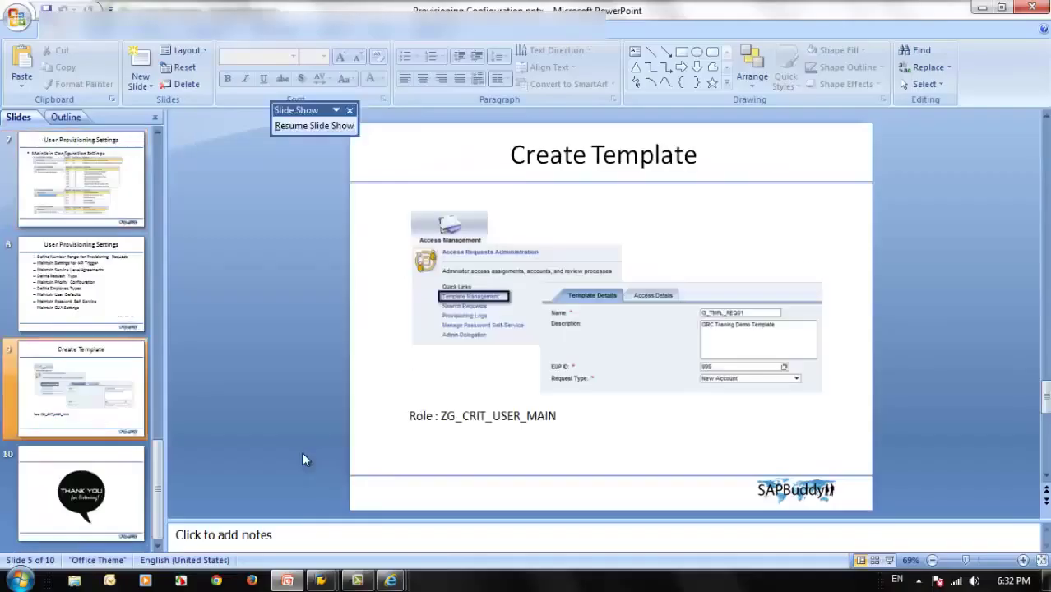
click(493, 416)
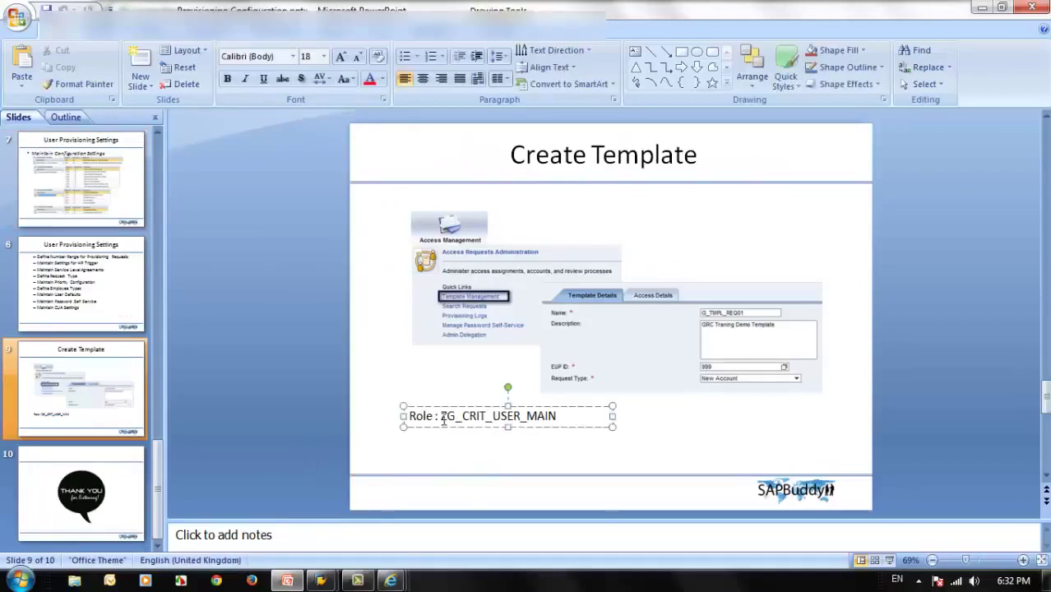
drag(442, 417, 566, 416)
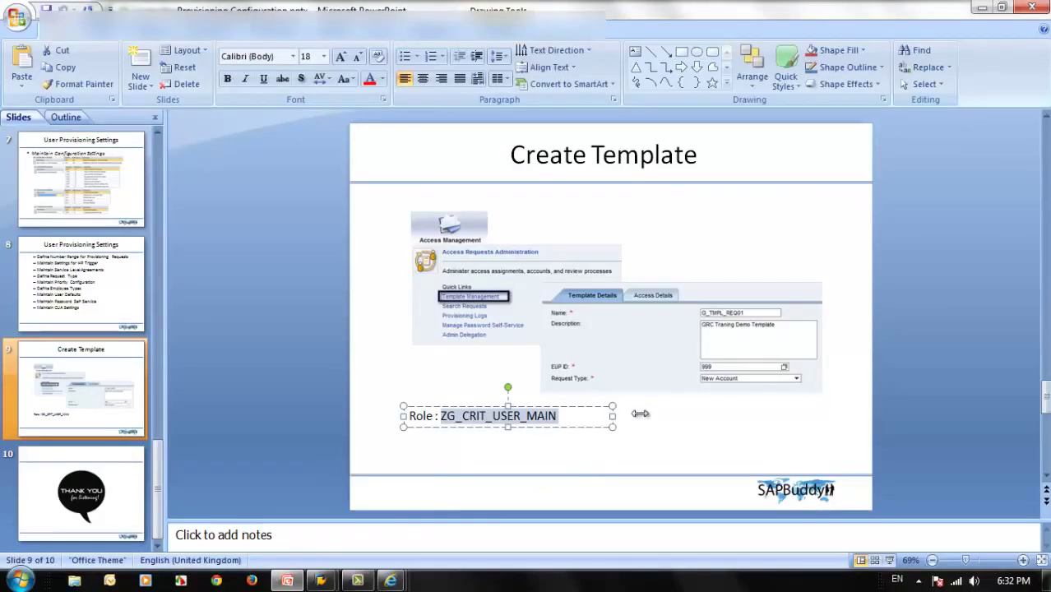
click(390, 582)
click(555, 497)
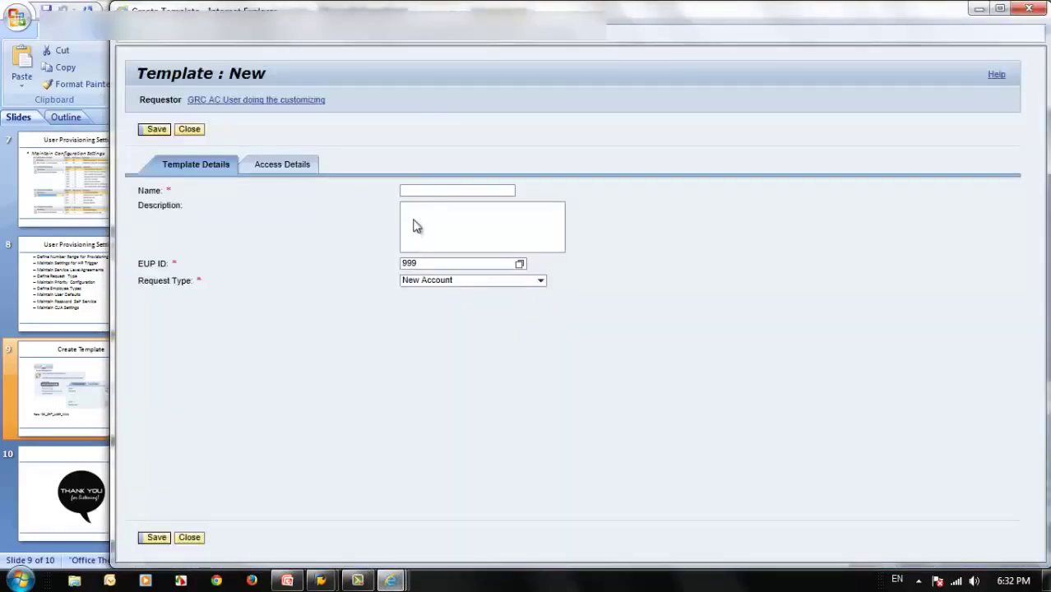
- Enter template name G_TEMP_REQ01 and description 'GRC Demo Template during Training'
click(434, 191)
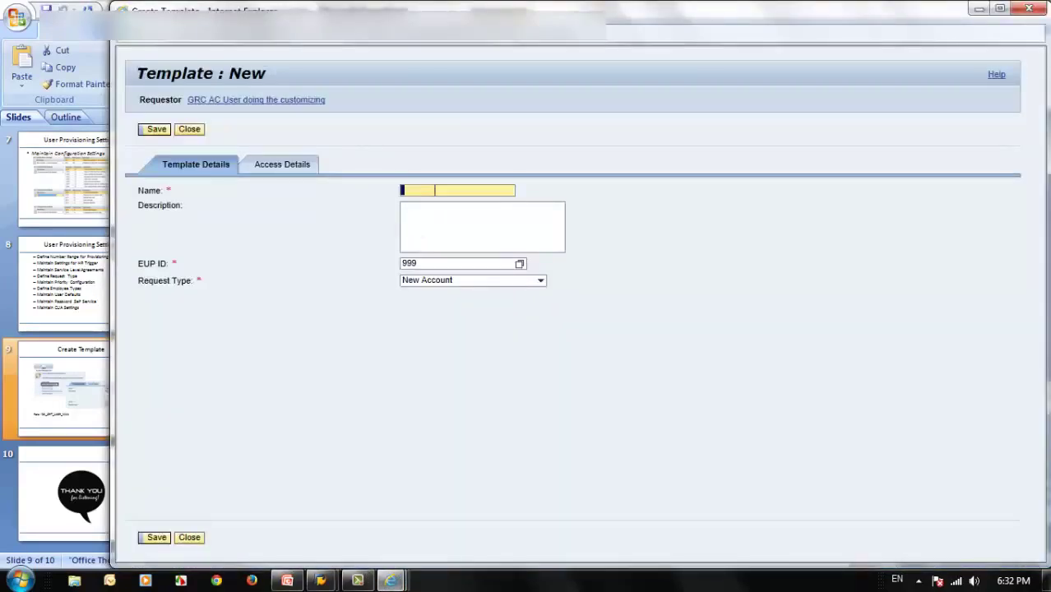
text(G_R)
key(BackSpace)
text(TEMP)
key(BackSpace)
text(_REQ01)
click(439, 242)
text(GRC)
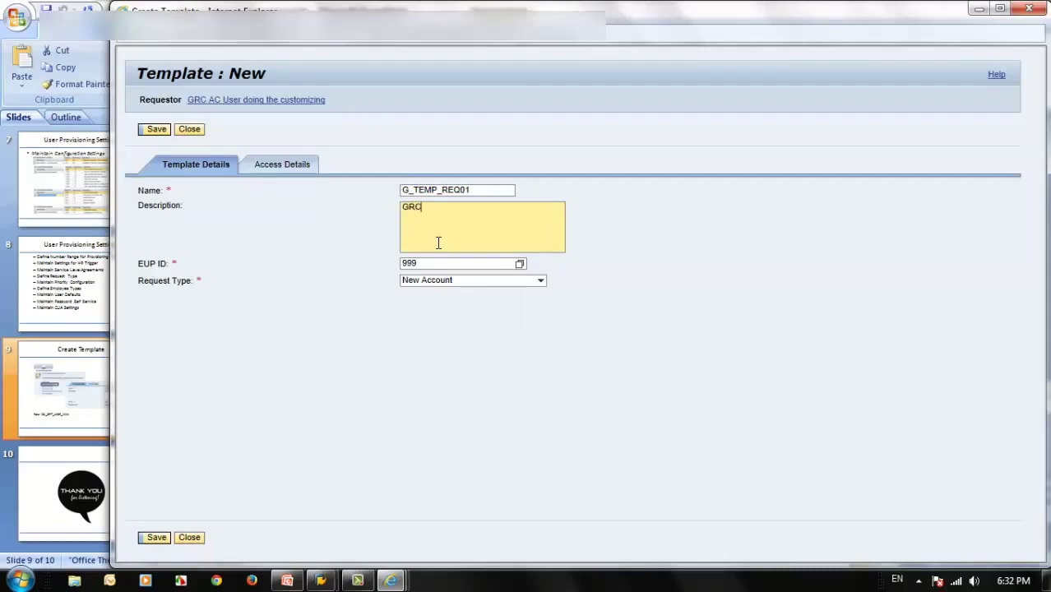
text( Demo Template duing TR)
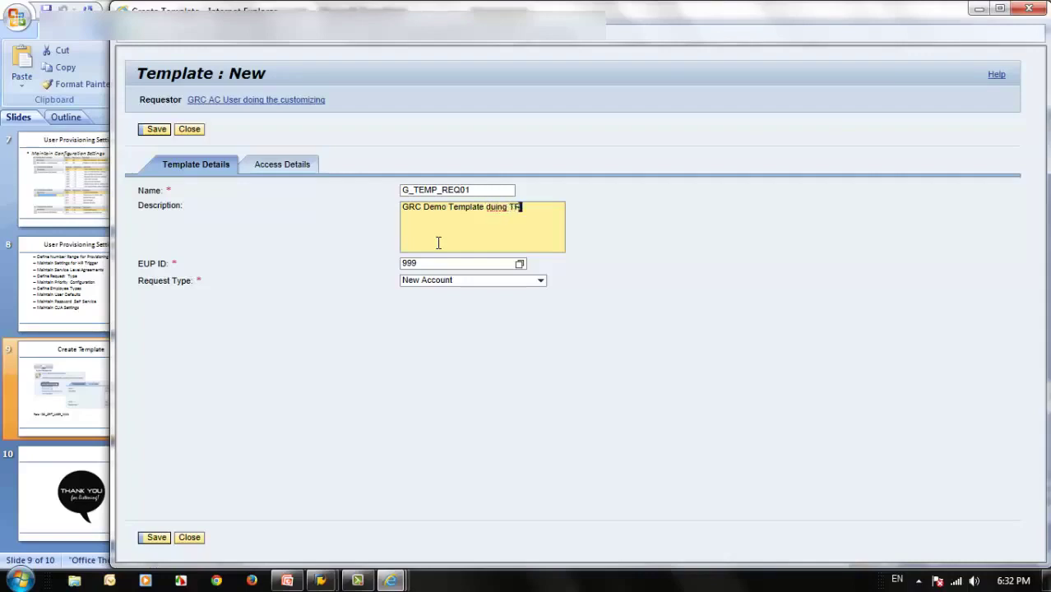
key(BackSpace)
key(BackSpace)
key(BackSpace)
key(BackSpace)
key(BackSpace)
key(BackSpace)
key(BackSpace)
key(BackSpace)
text(during Training)
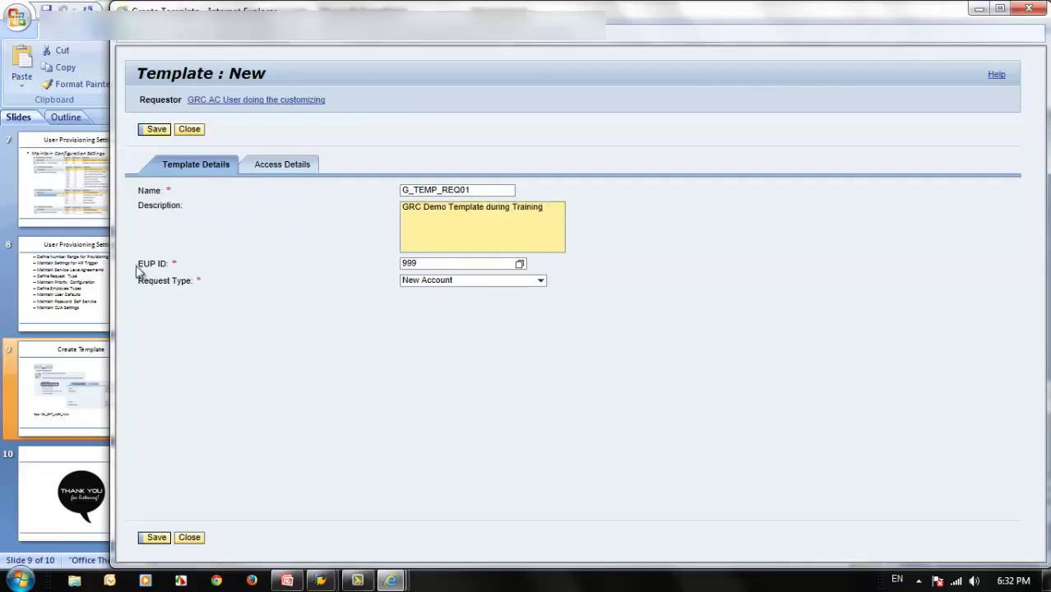
- Set the Request Type to New Account and show the template's Access Details
click(541, 283)
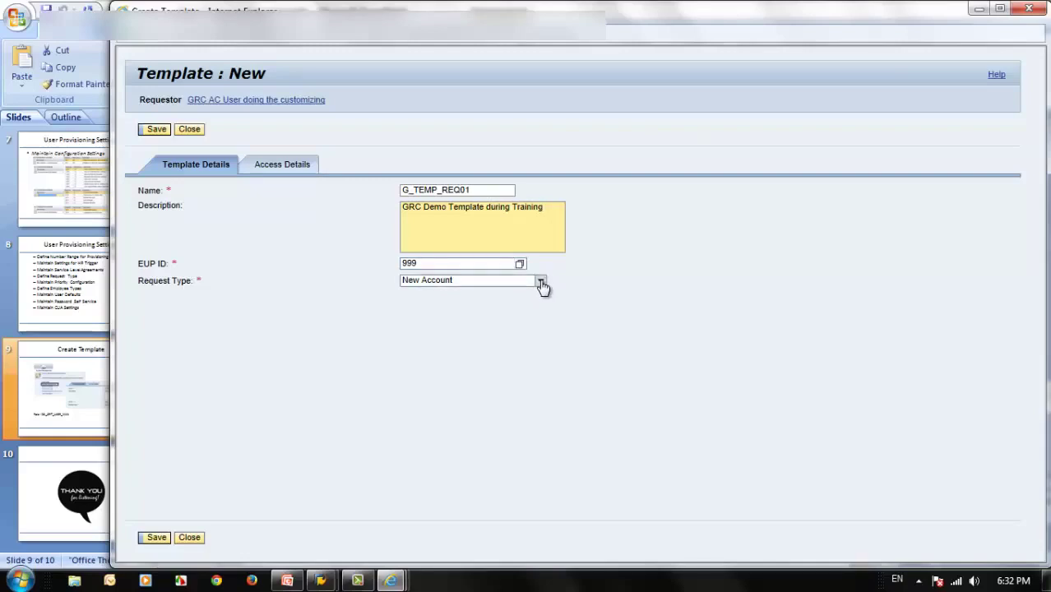
click(540, 282)
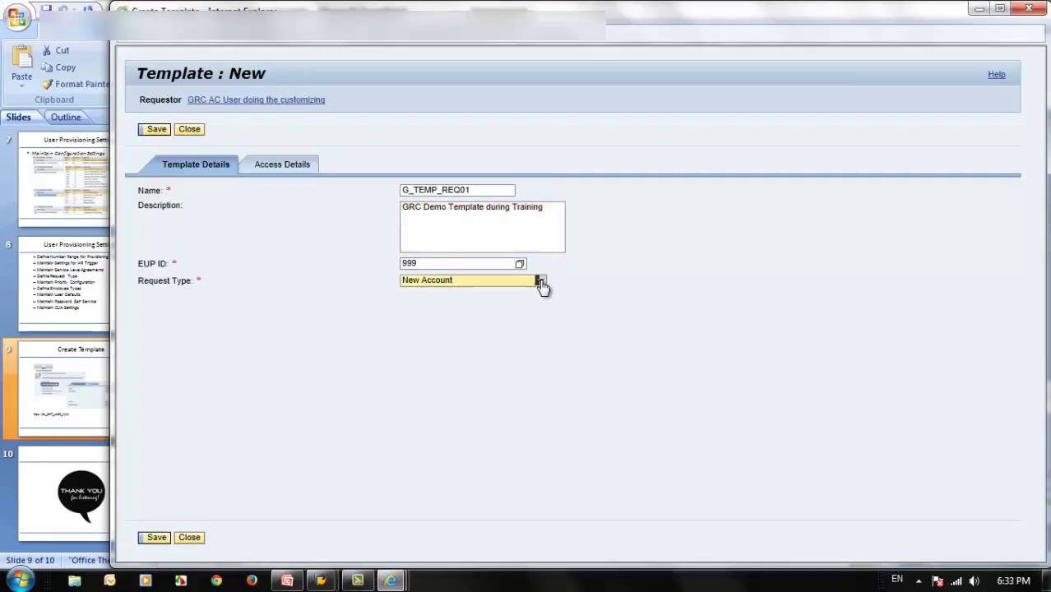
click(518, 292)
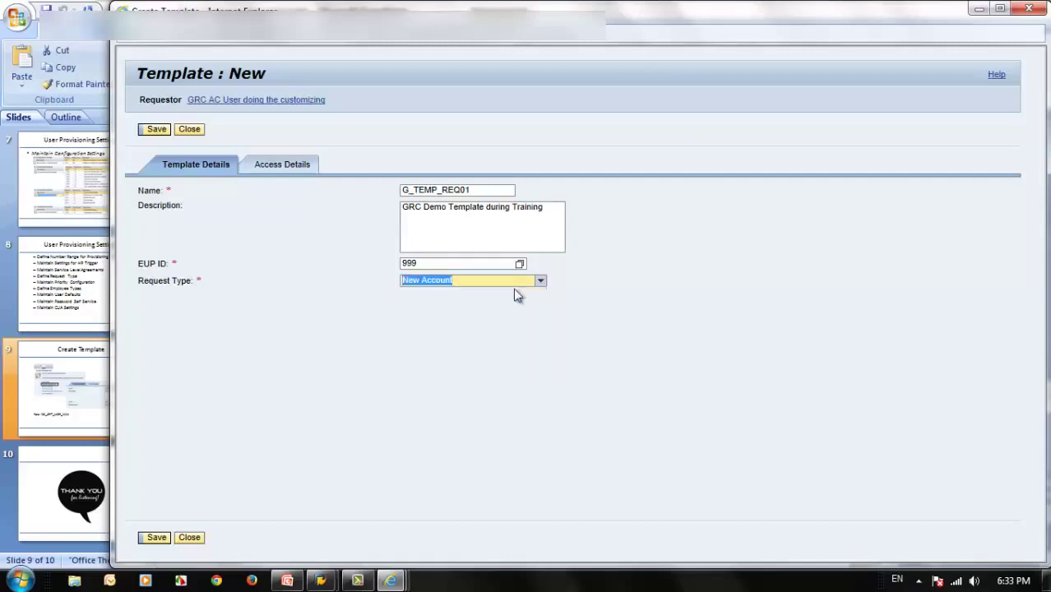
click(650, 359)
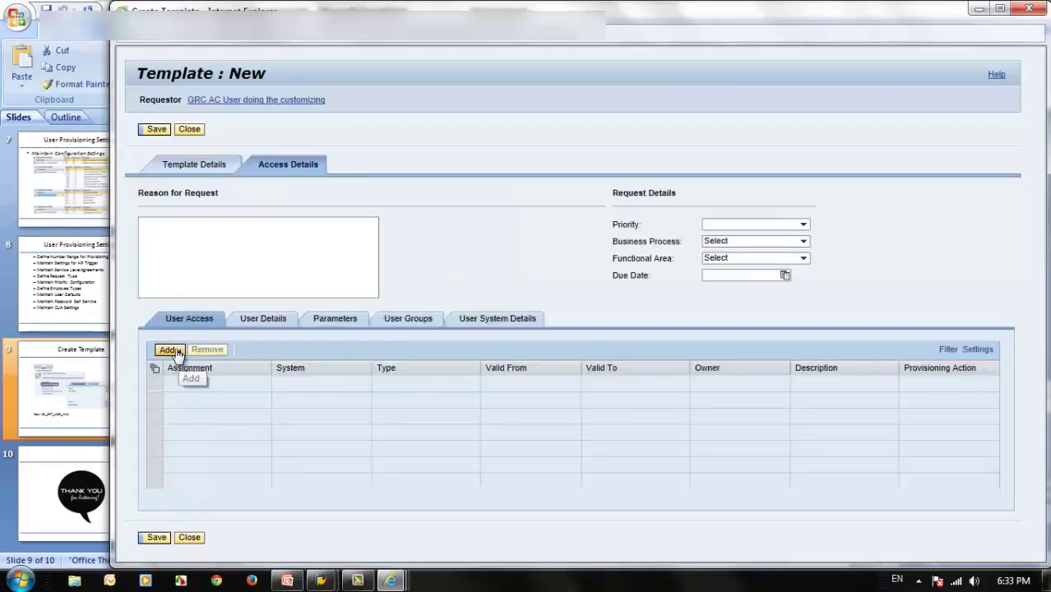
- Move system GRCCLN800 into Selected Systems and confirm, assigning it with action Create User
click(173, 351)
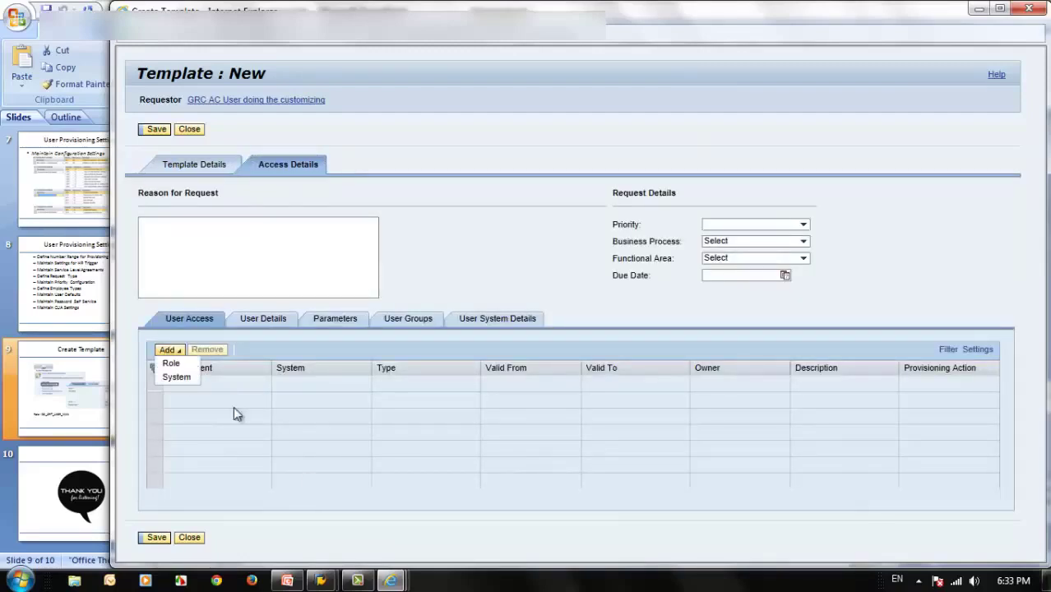
click(177, 377)
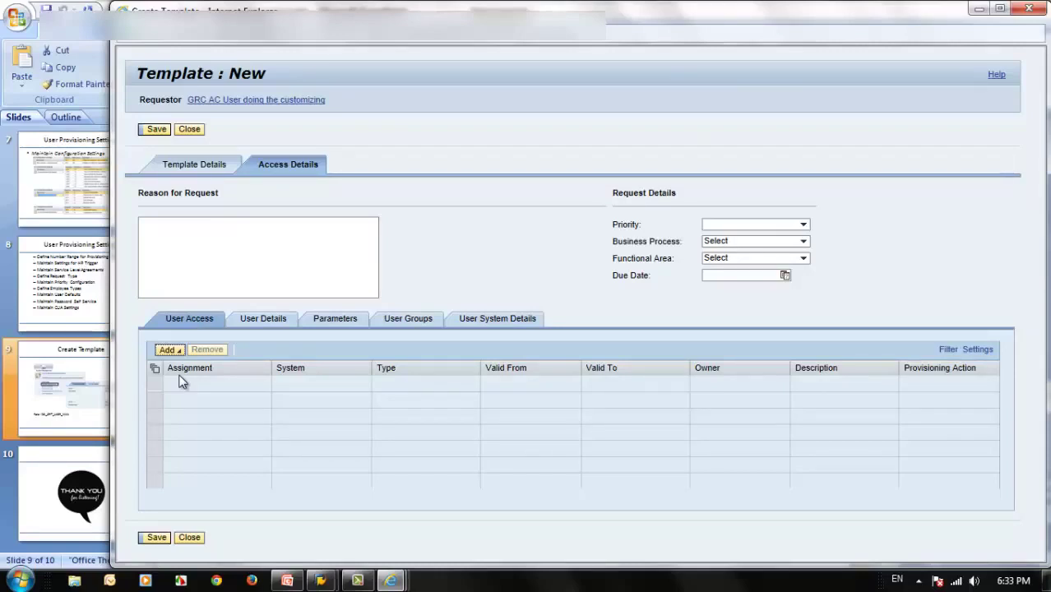
click(182, 381)
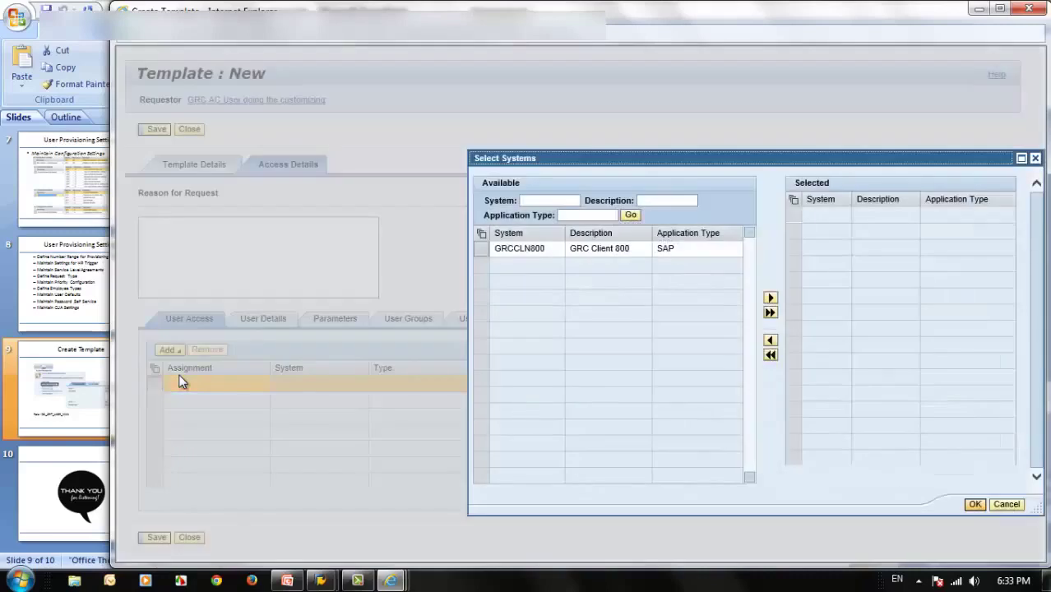
click(481, 251)
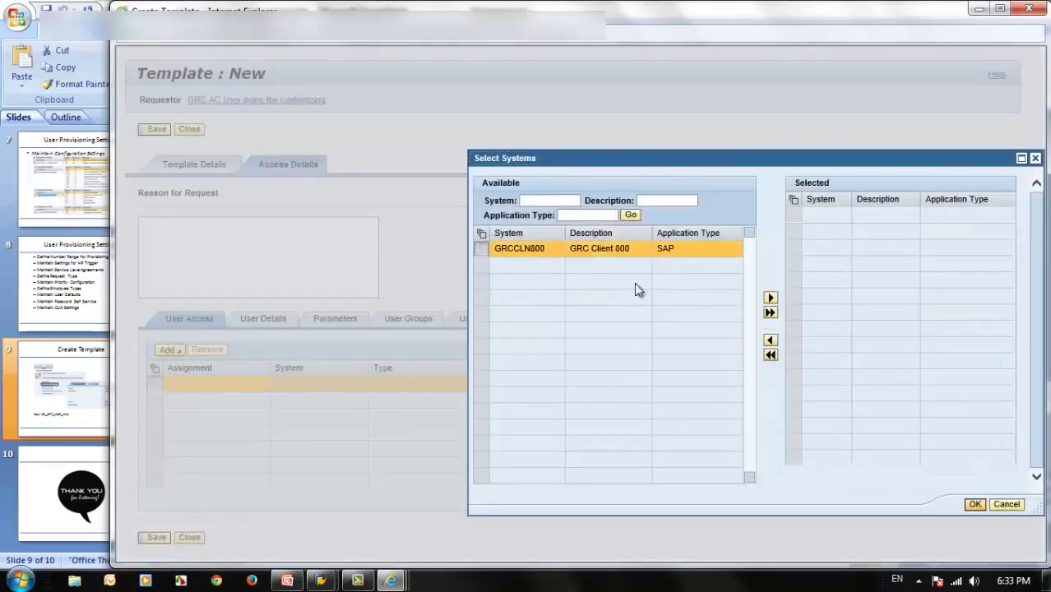
click(770, 299)
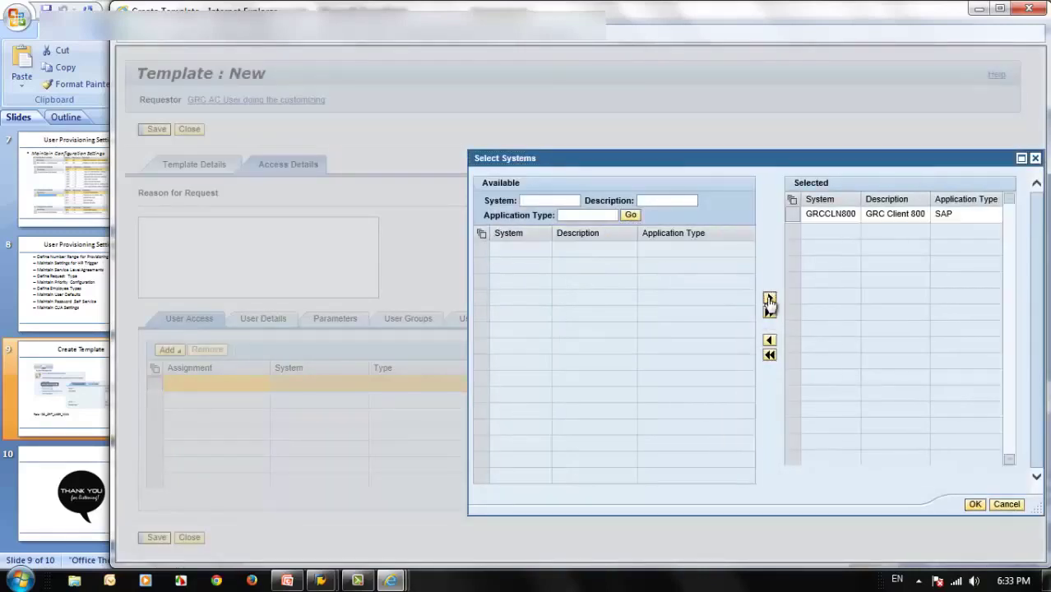
click(975, 505)
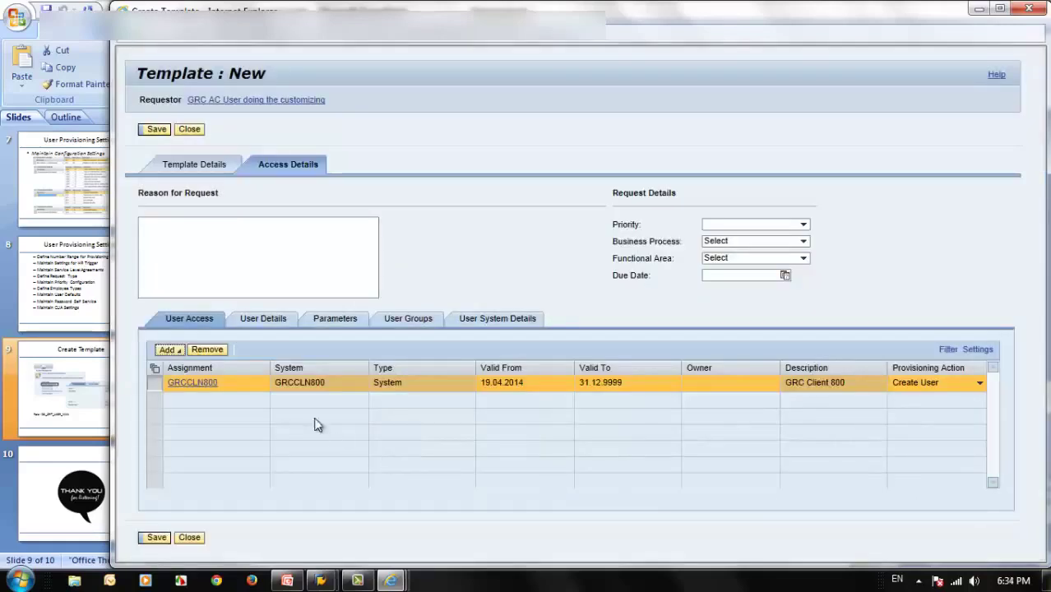
click(176, 351)
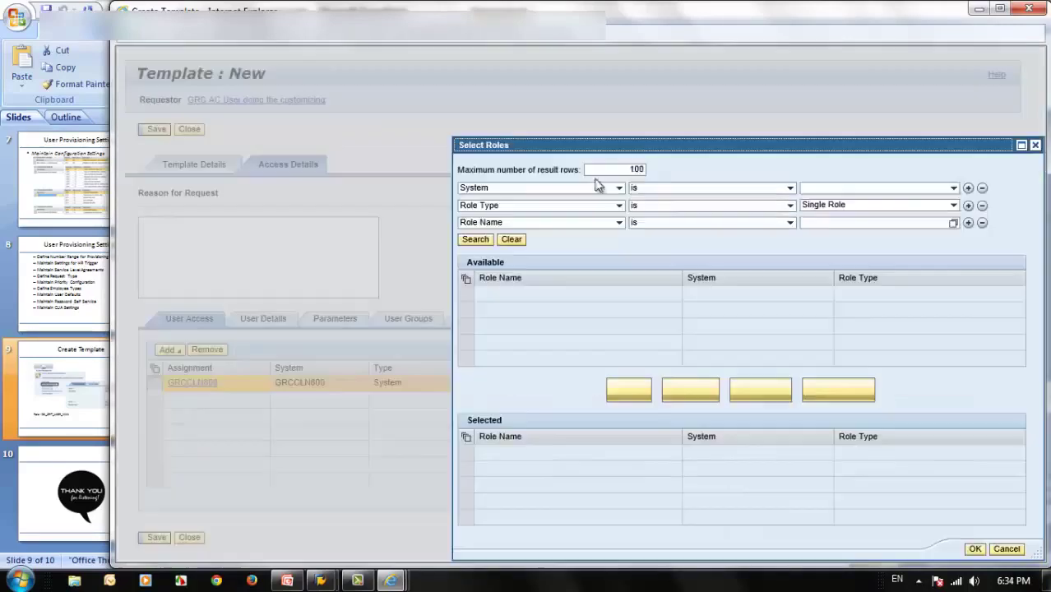
- Search for single roles matching 'ZG' on system GRC Client 800
click(952, 194)
click(879, 204)
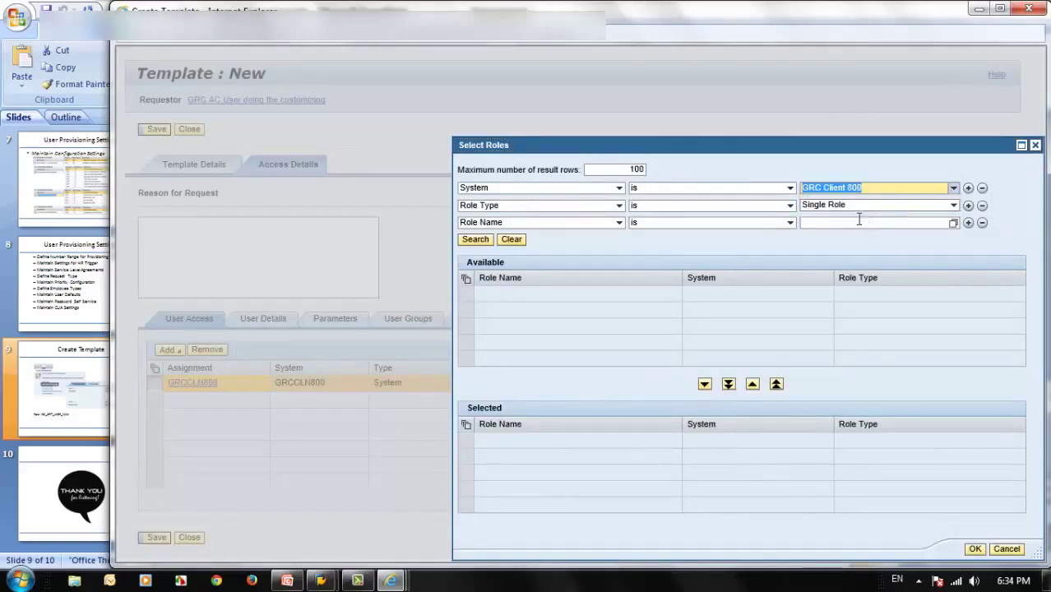
click(858, 221)
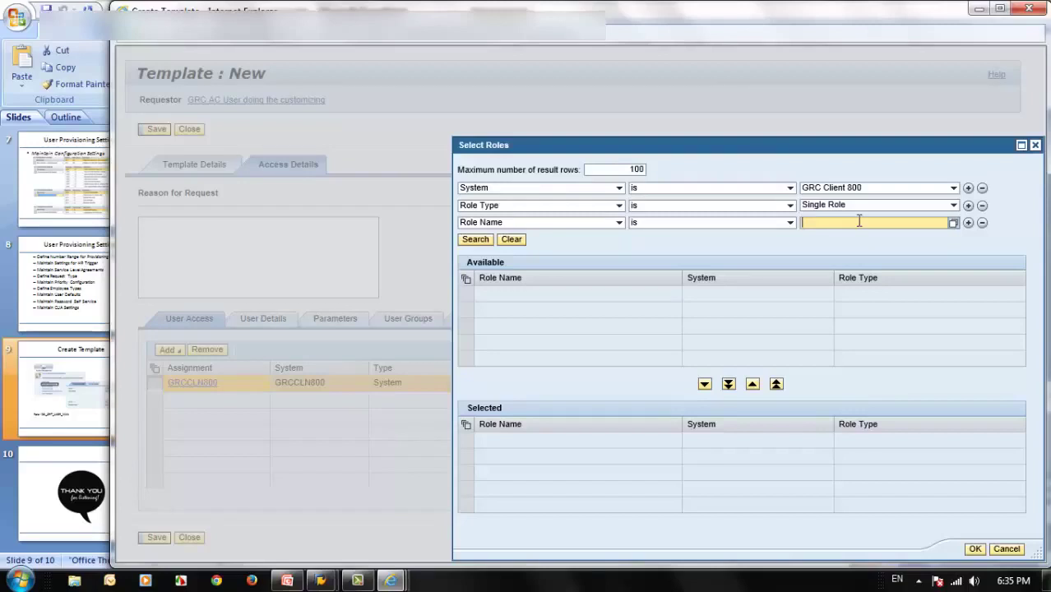
text(ZG_*)
click(952, 206)
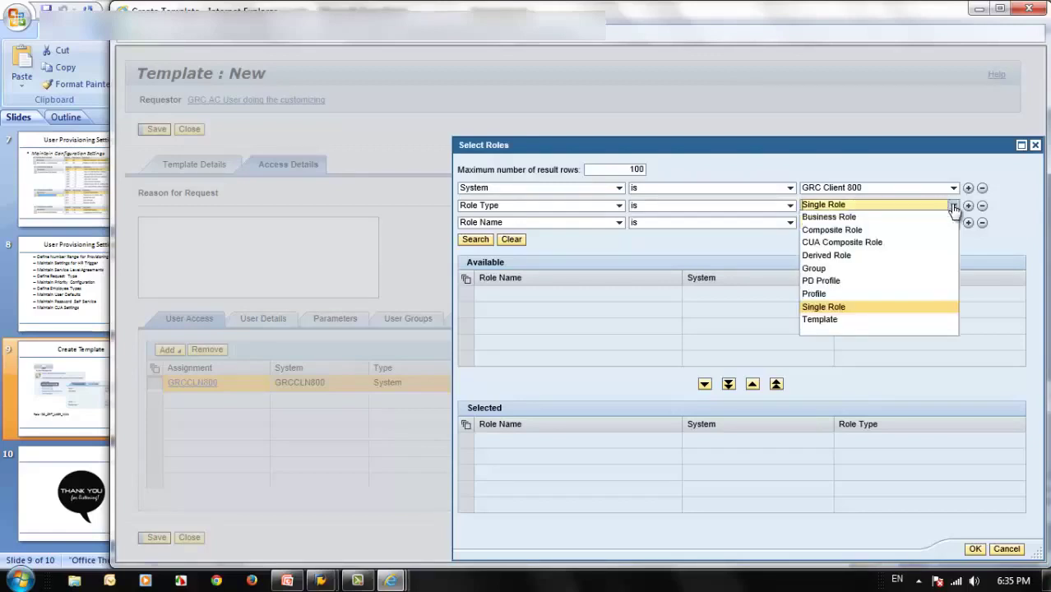
click(953, 206)
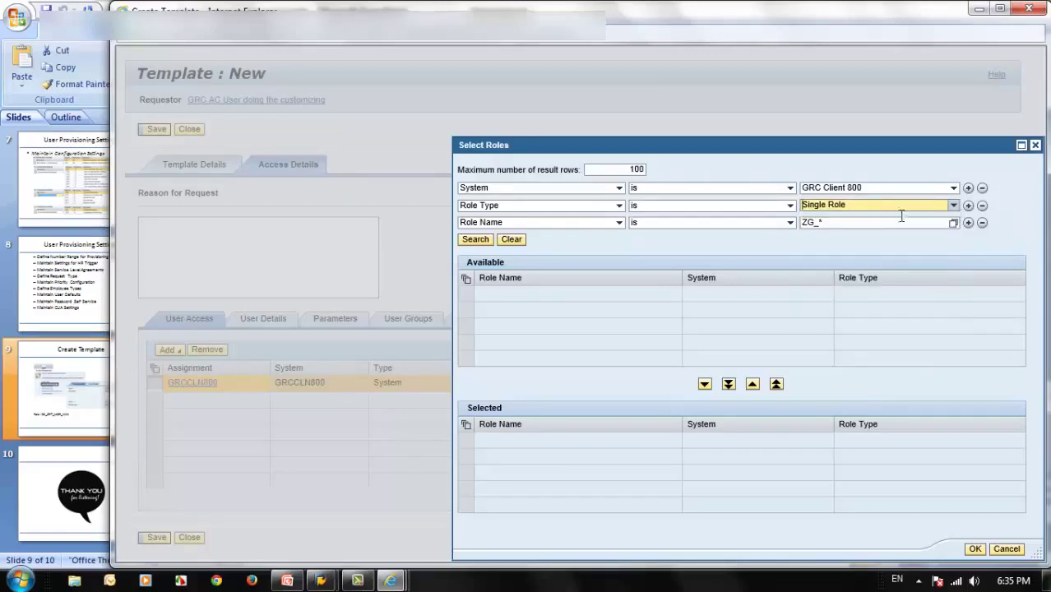
click(475, 239)
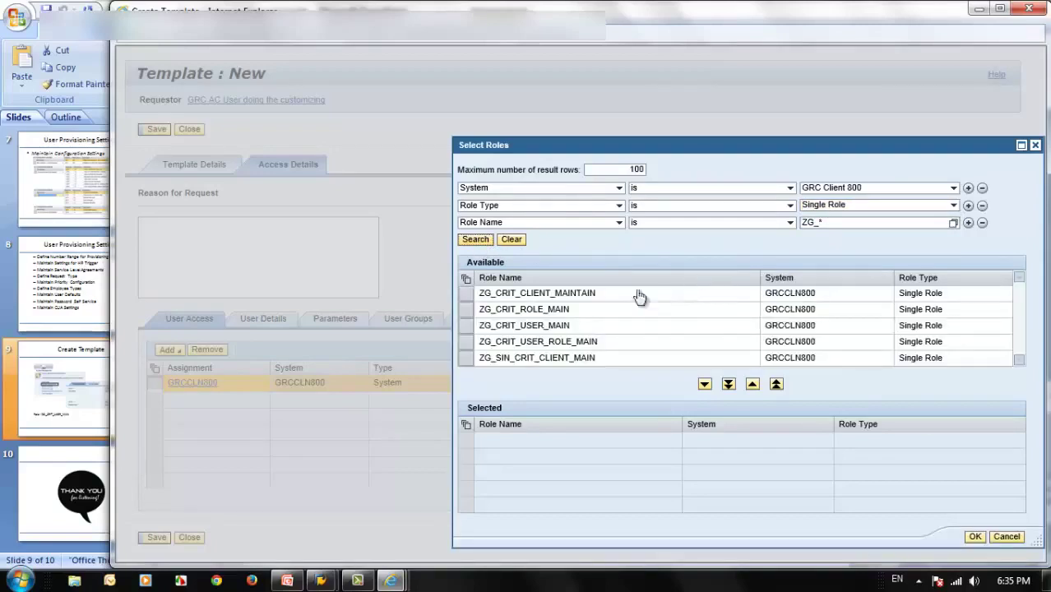
- Move ZG_CRIT_USER_MAIN into the selected roles and confirm the assignment
click(300, 581)
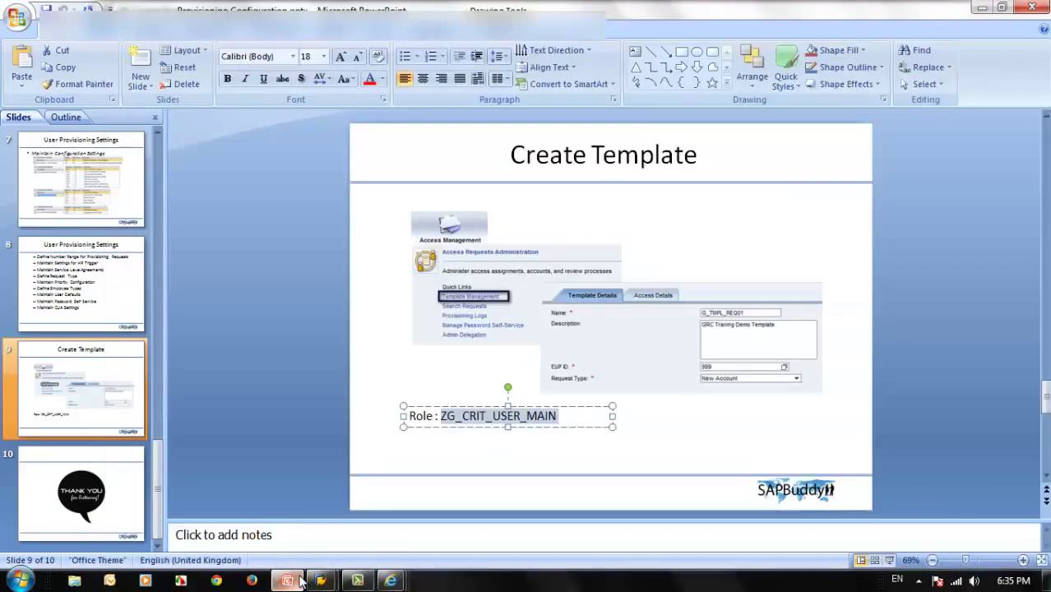
click(300, 581)
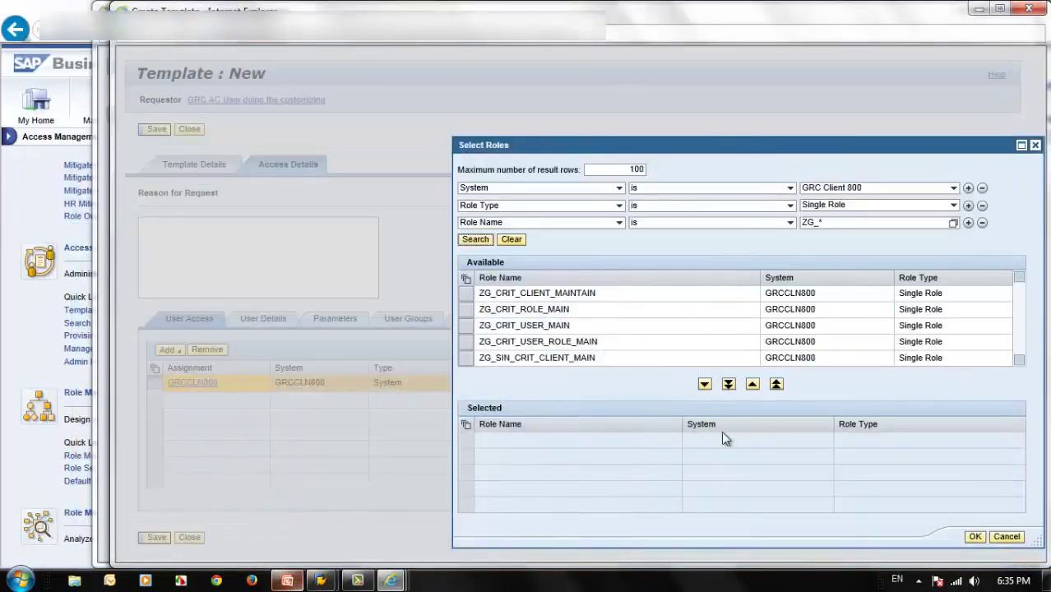
click(467, 329)
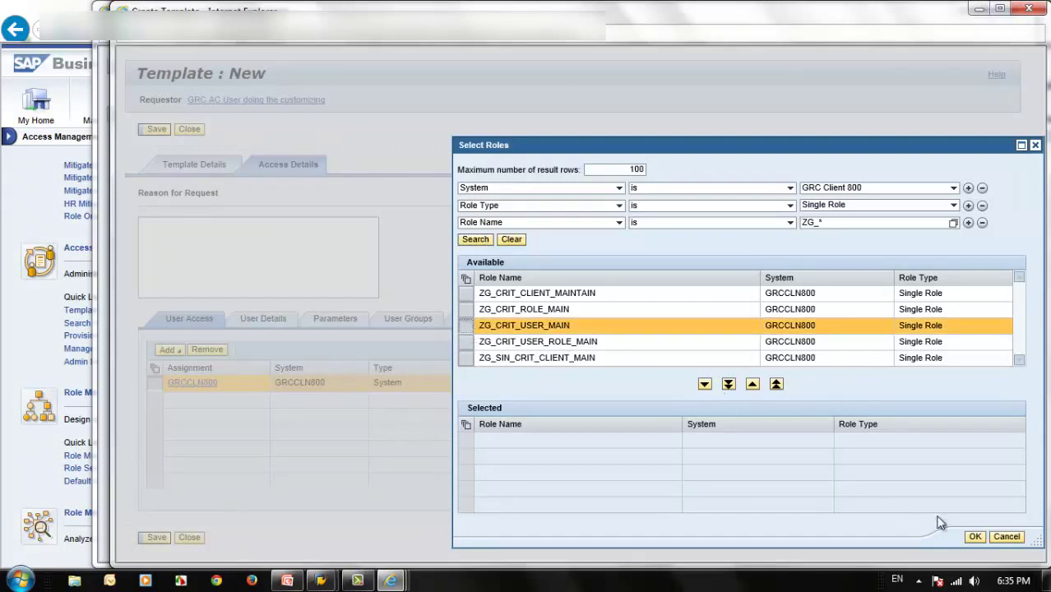
click(704, 384)
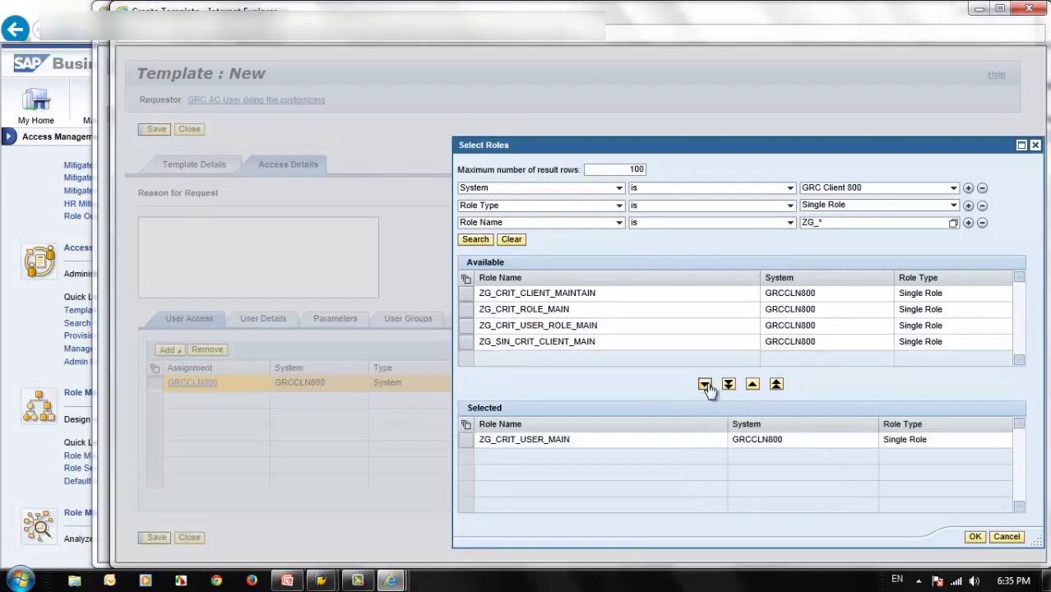
click(975, 536)
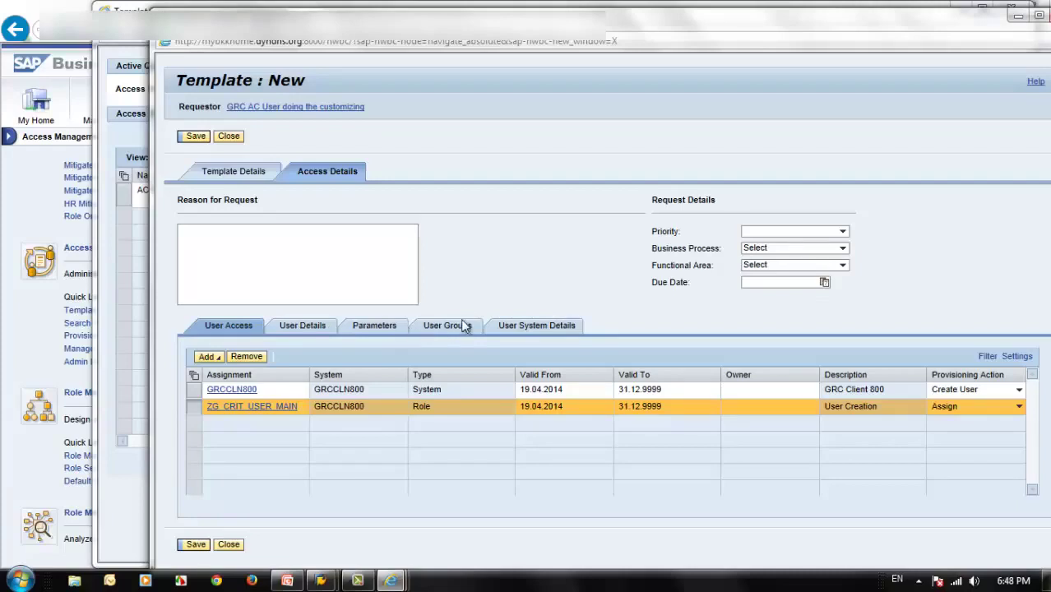
- Add parameter /AIN/DM_ACTION_TYPE to the template and save it as G_TEMP_REQ01
click(371, 326)
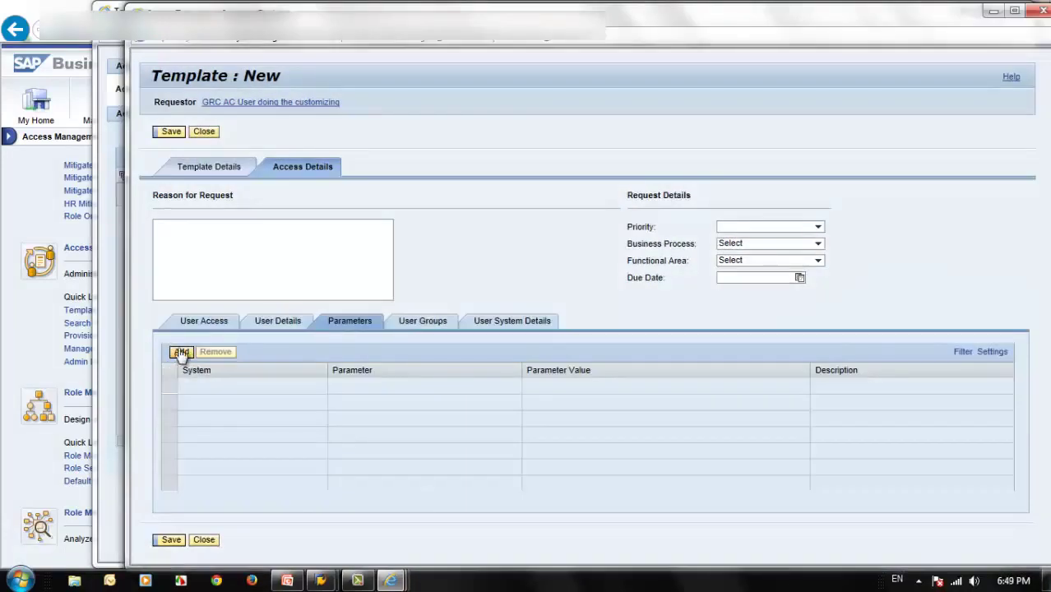
click(181, 352)
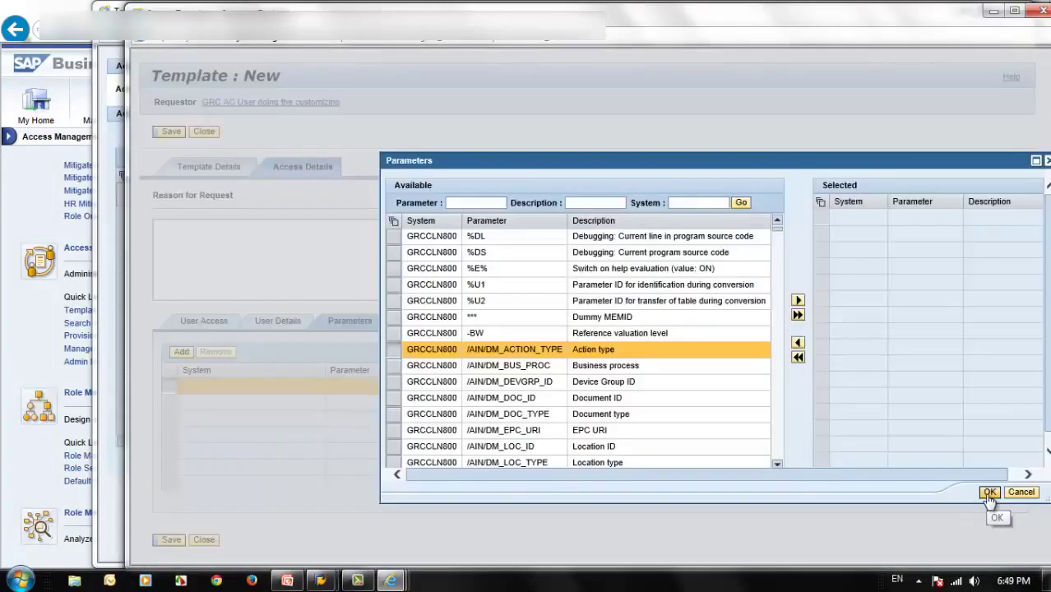
click(797, 300)
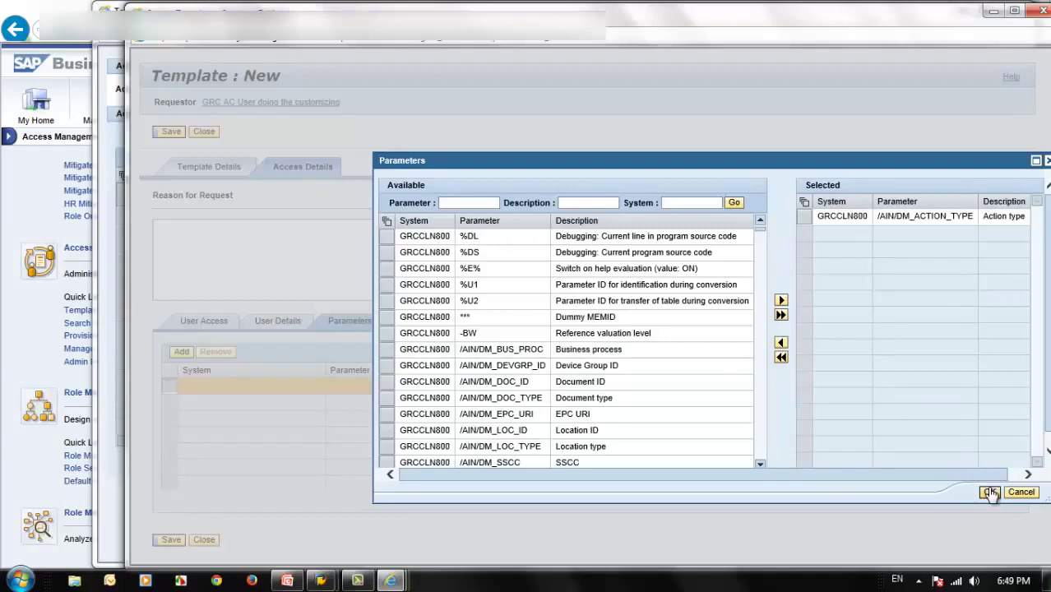
click(990, 492)
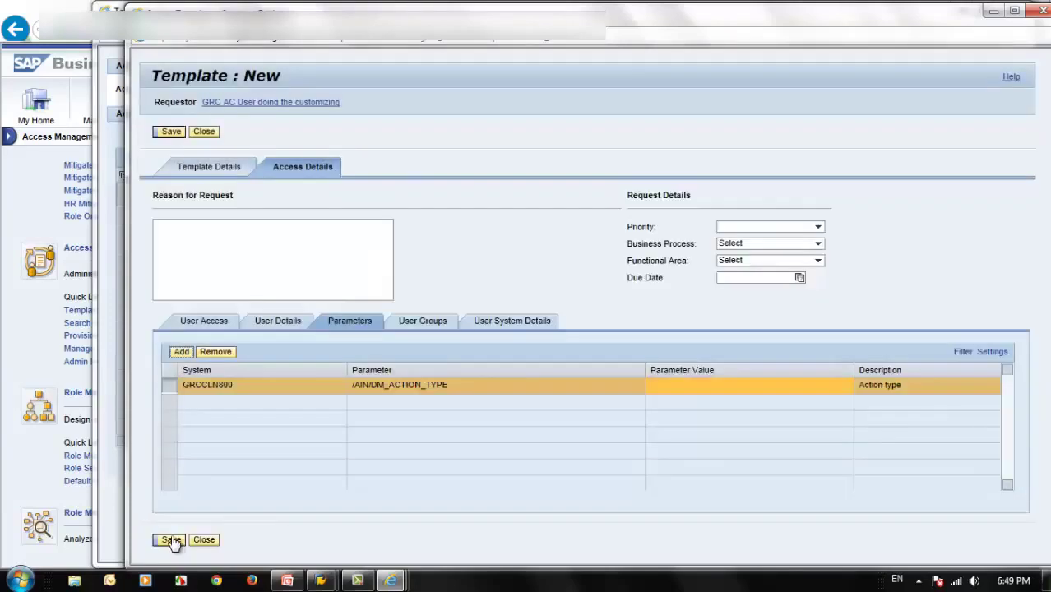
click(171, 542)
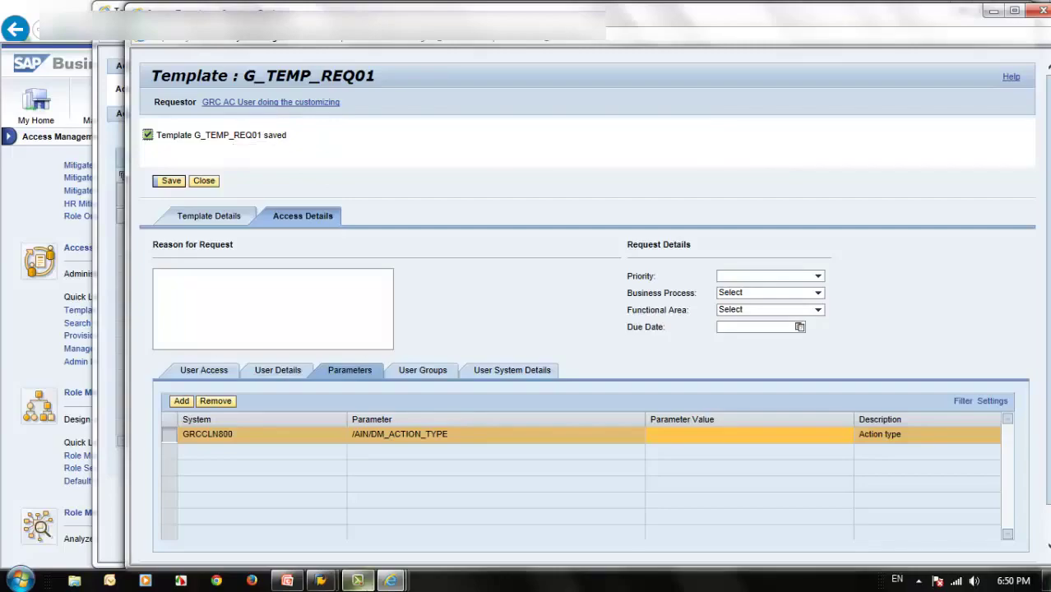
- Run the PowerPoint slide show and advance to the 'Thank You for listening!' slide
click(287, 580)
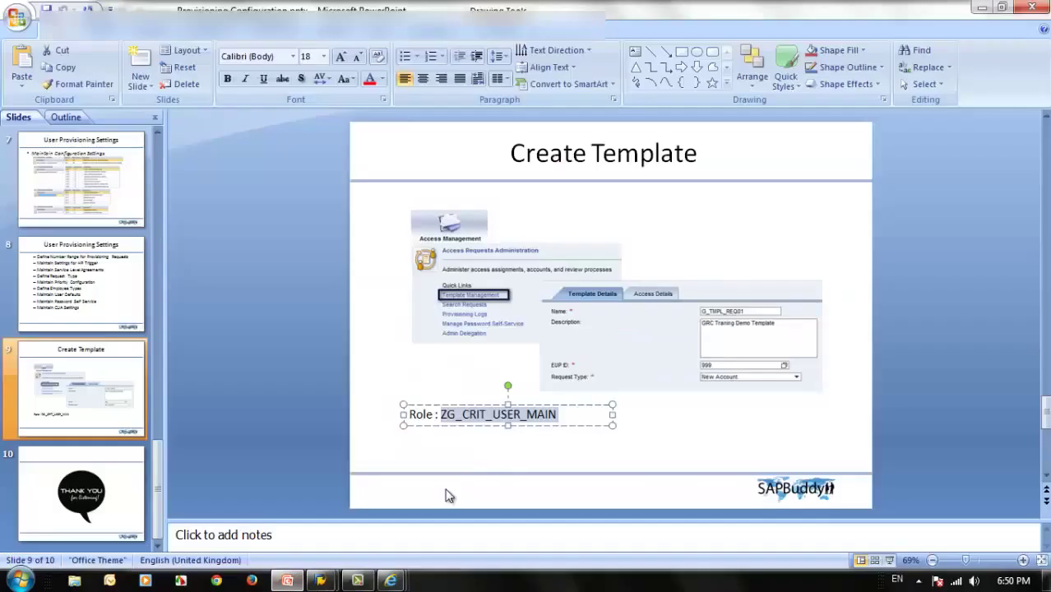
click(500, 457)
click(890, 561)
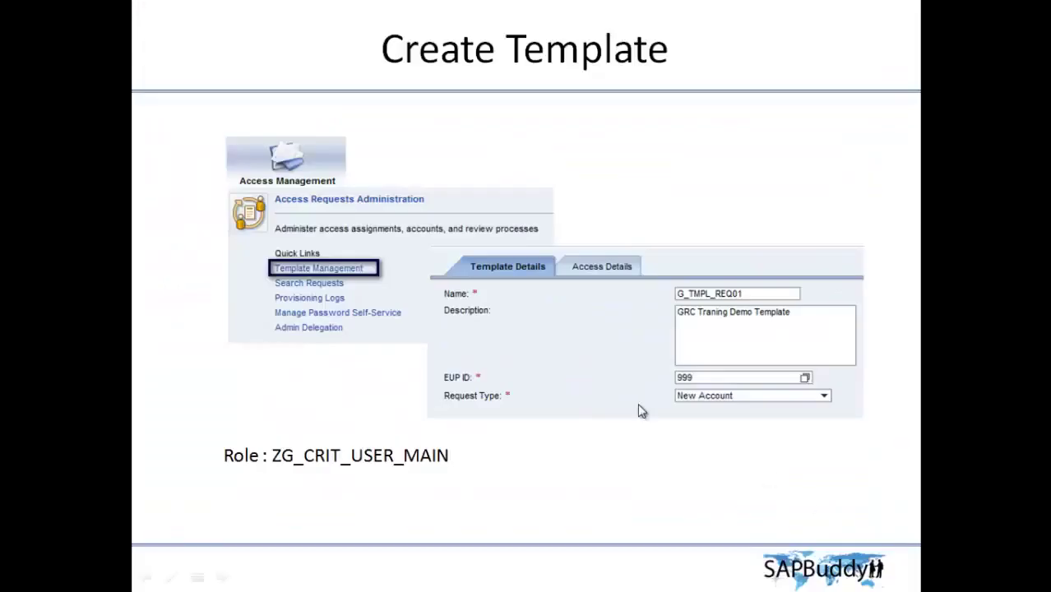
click(646, 497)
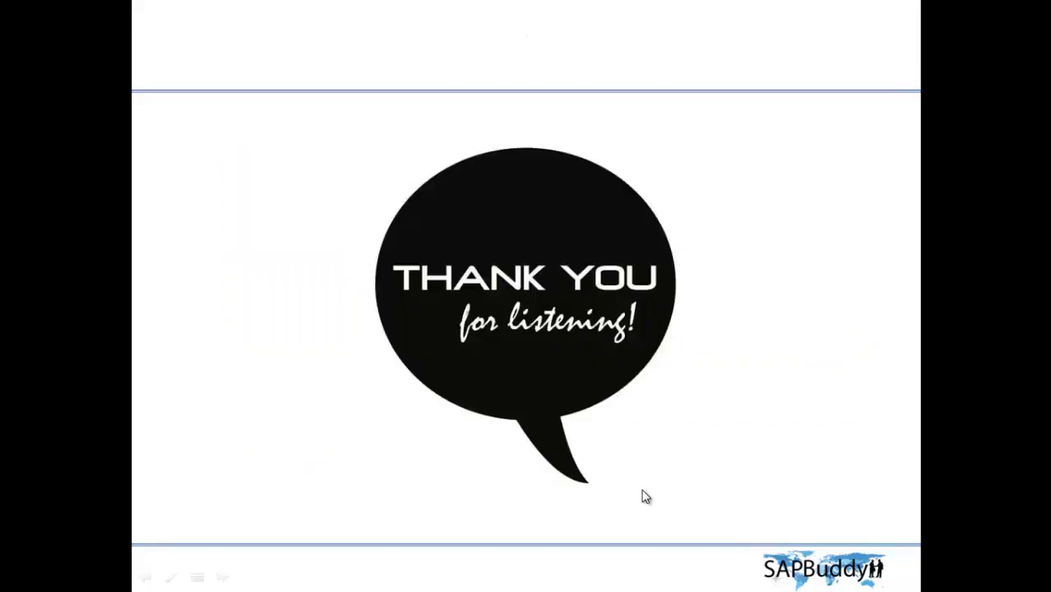